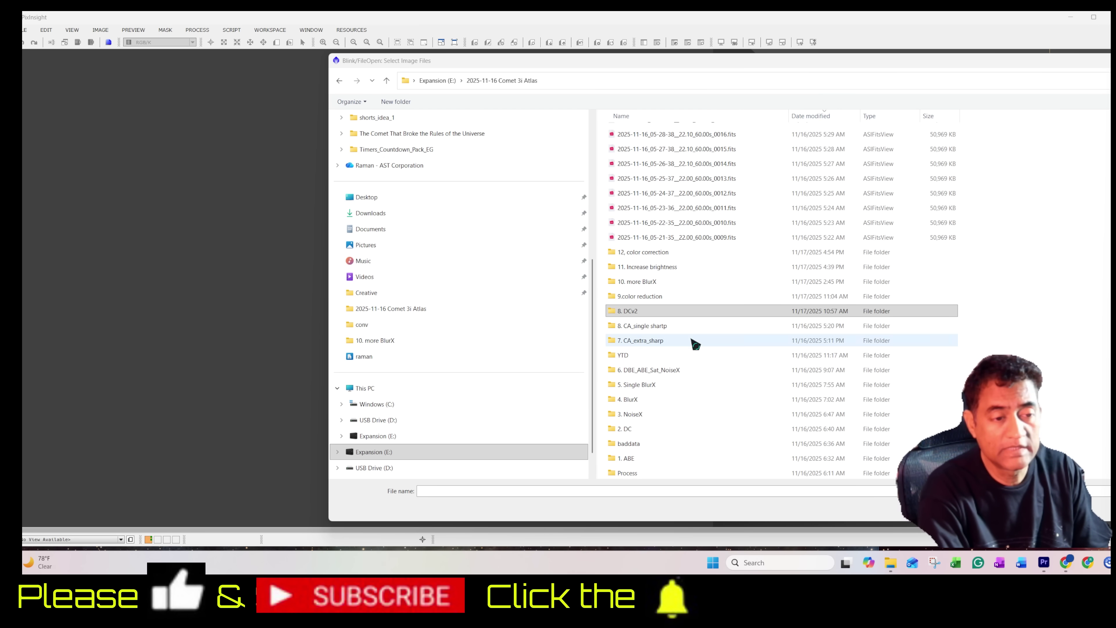
Load all the frames from the 8. DCv2 folder into Blink and enlarge the image window around the comet.
double_click(661, 312)
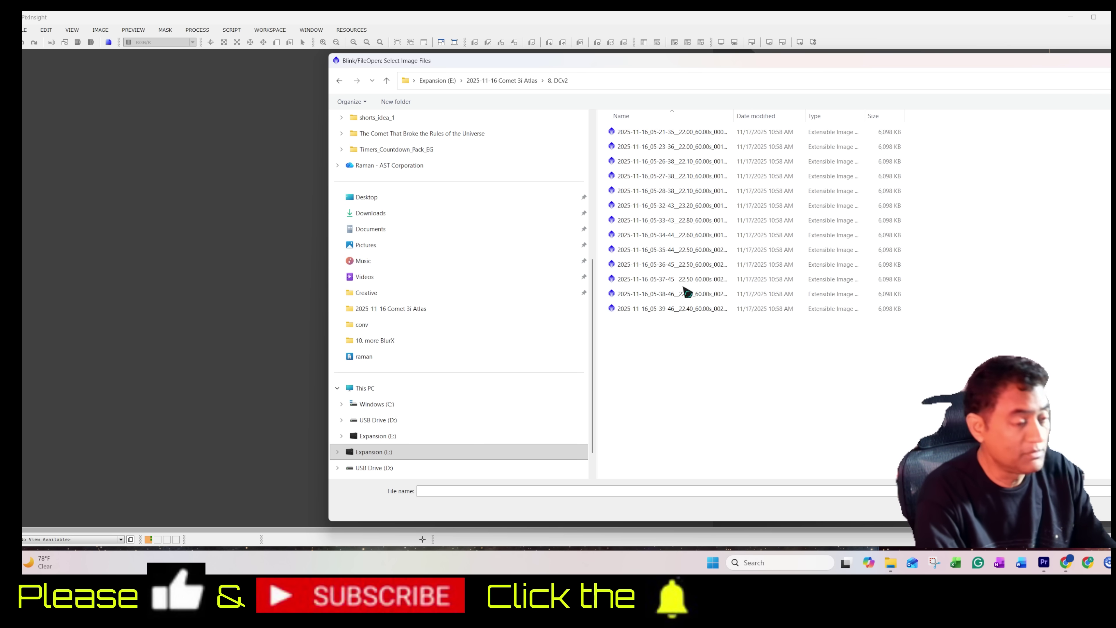
key("ctrl+a")
key("Return")
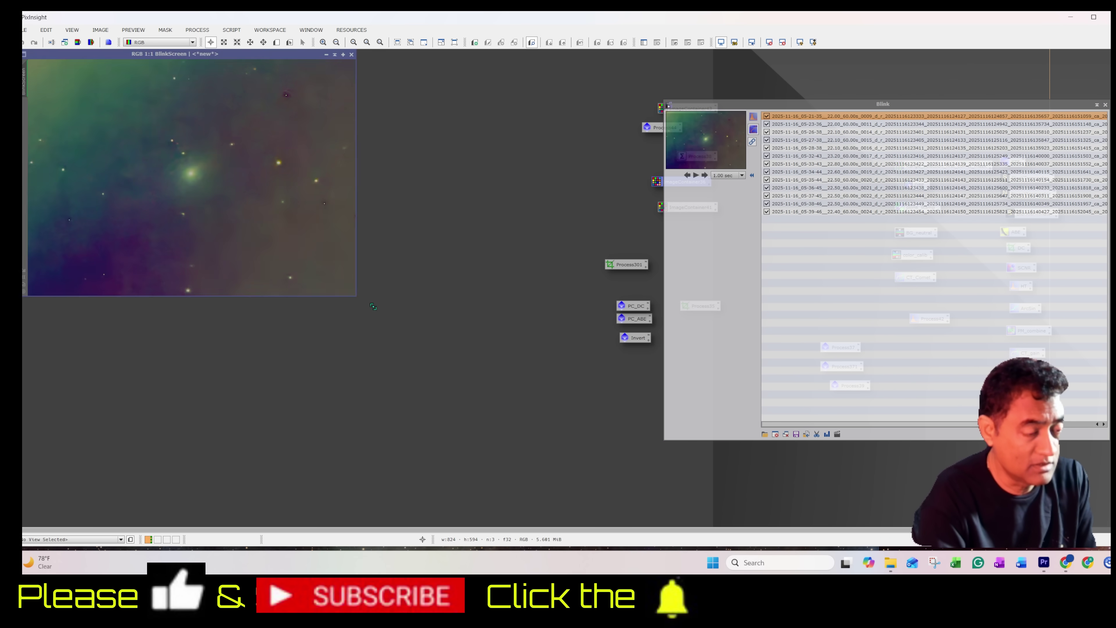
left_click_drag(355, 296, 646, 458)
scroll(391, 285, "up", 2)
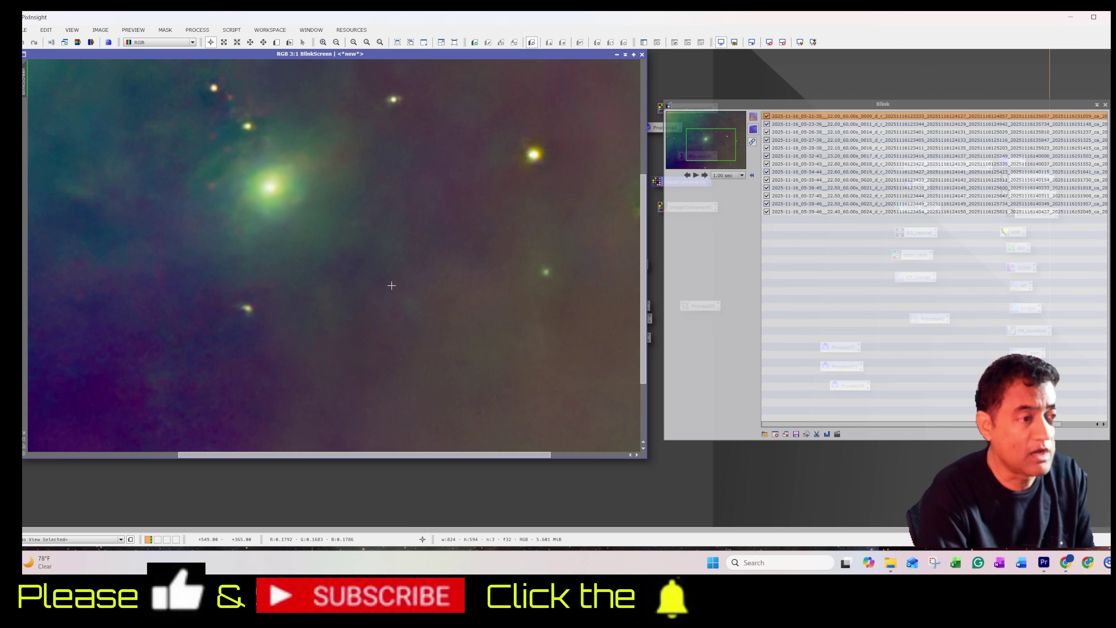
left_click_drag(644, 270, 646, 241)
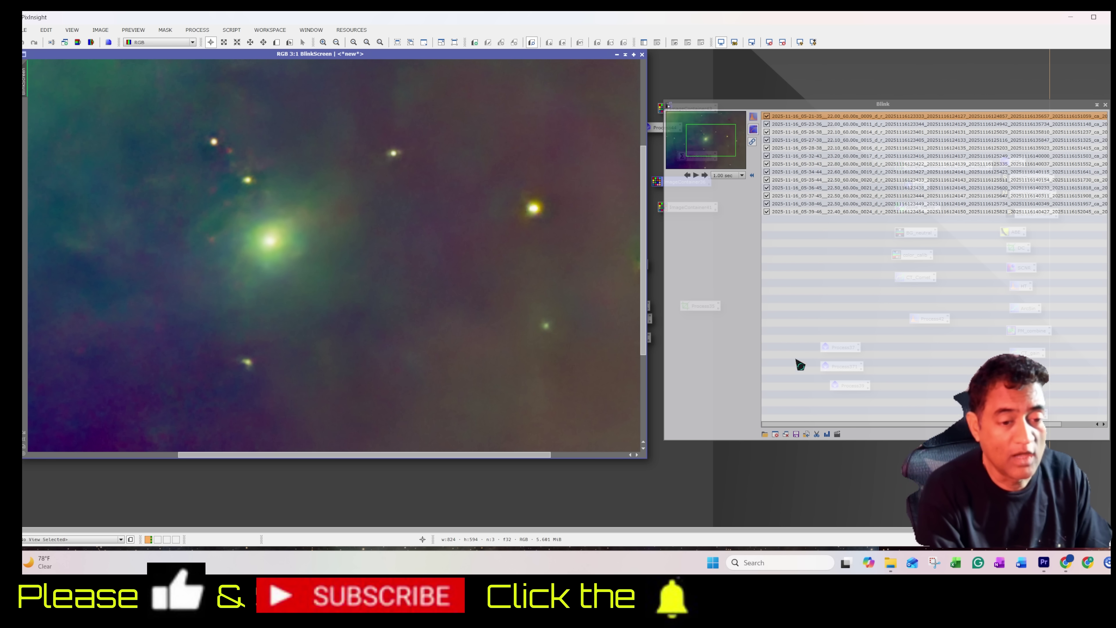
Close all the loaded Blink images and load every frame from the 9.color reduction folder instead.
left_click(786, 435)
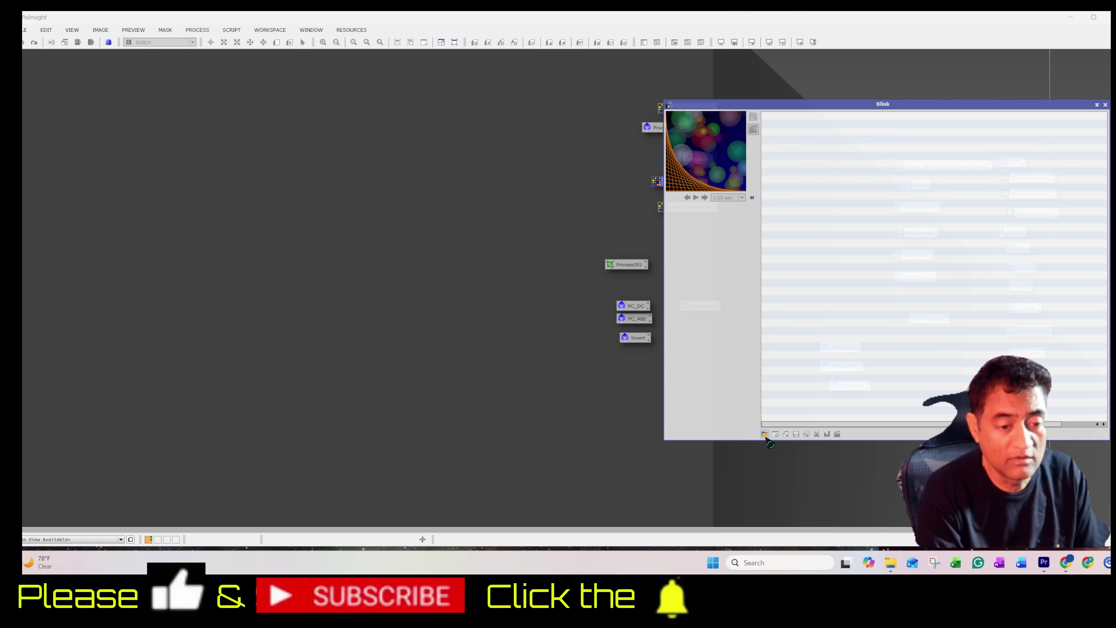
left_click(765, 434)
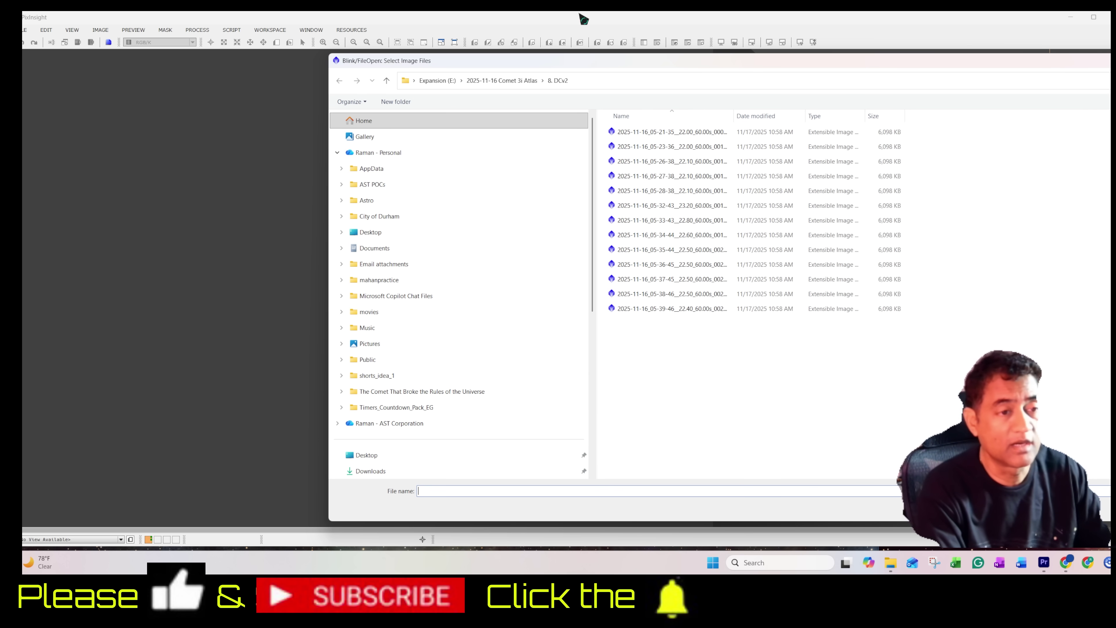
left_click(531, 82)
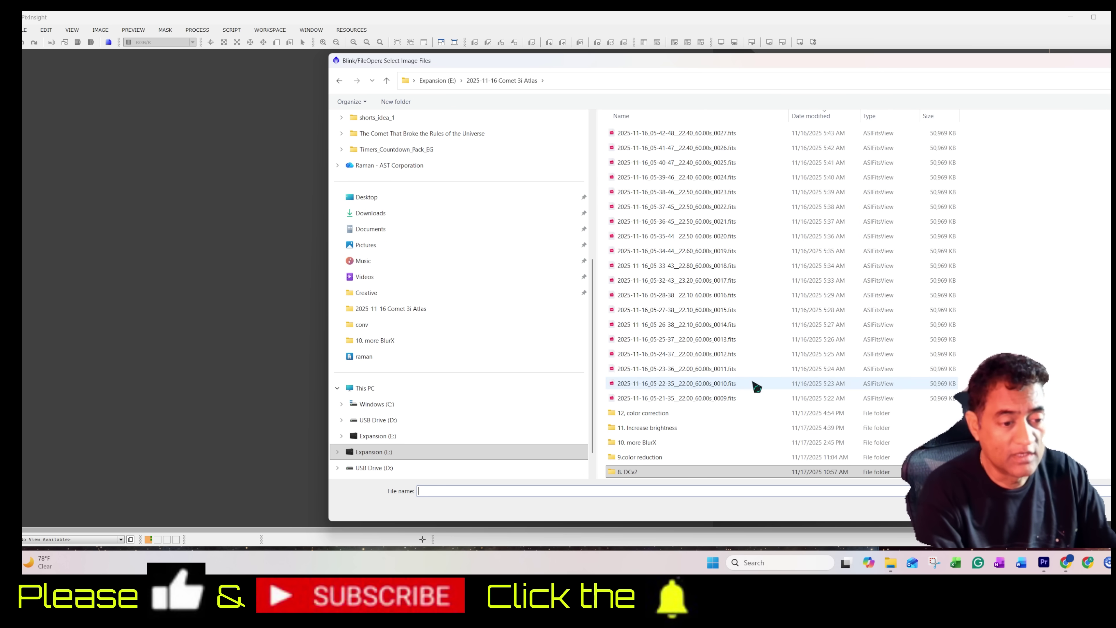
double_click(671, 458)
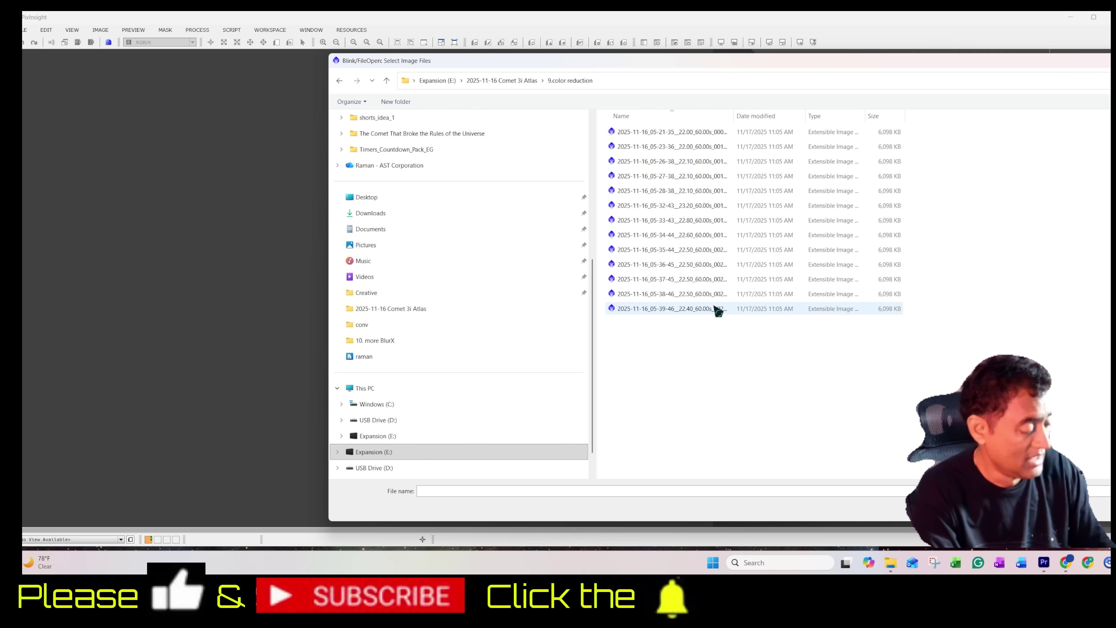
key("ctrl+a")
key("Return")
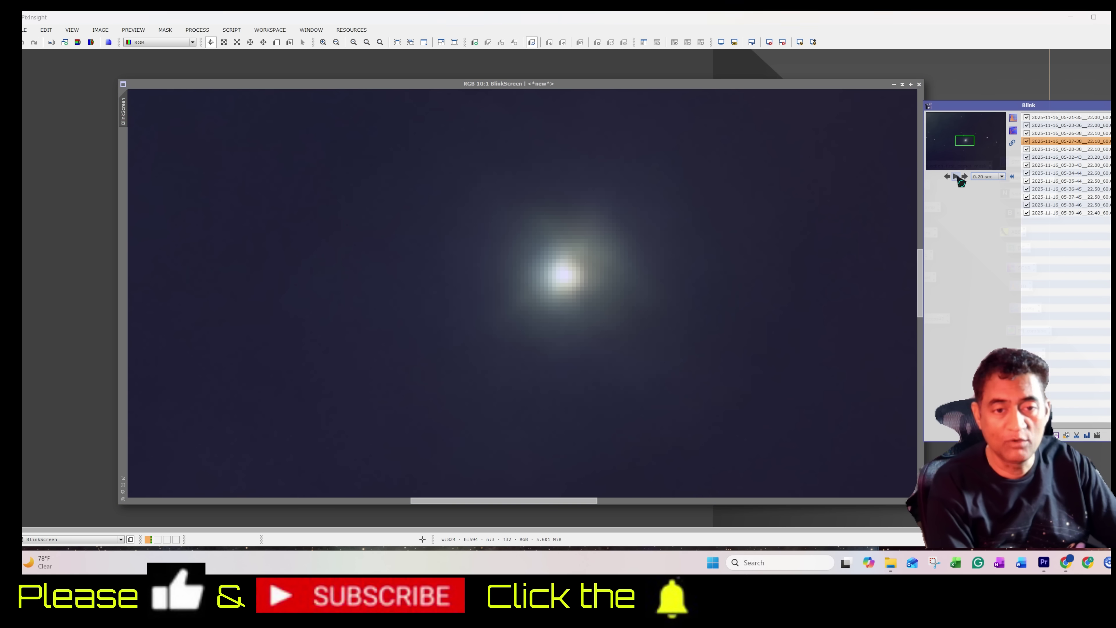
Step through the first three frames in Blink and examine the comet's nucleus up close.
left_click(956, 177)
left_click(1070, 121)
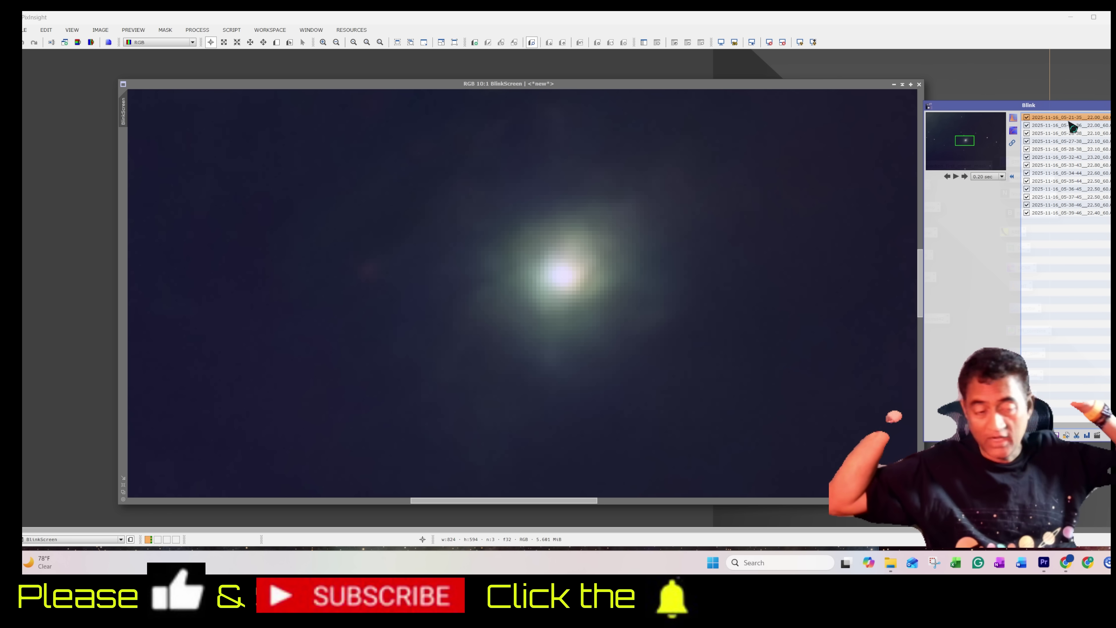
left_click(1069, 125)
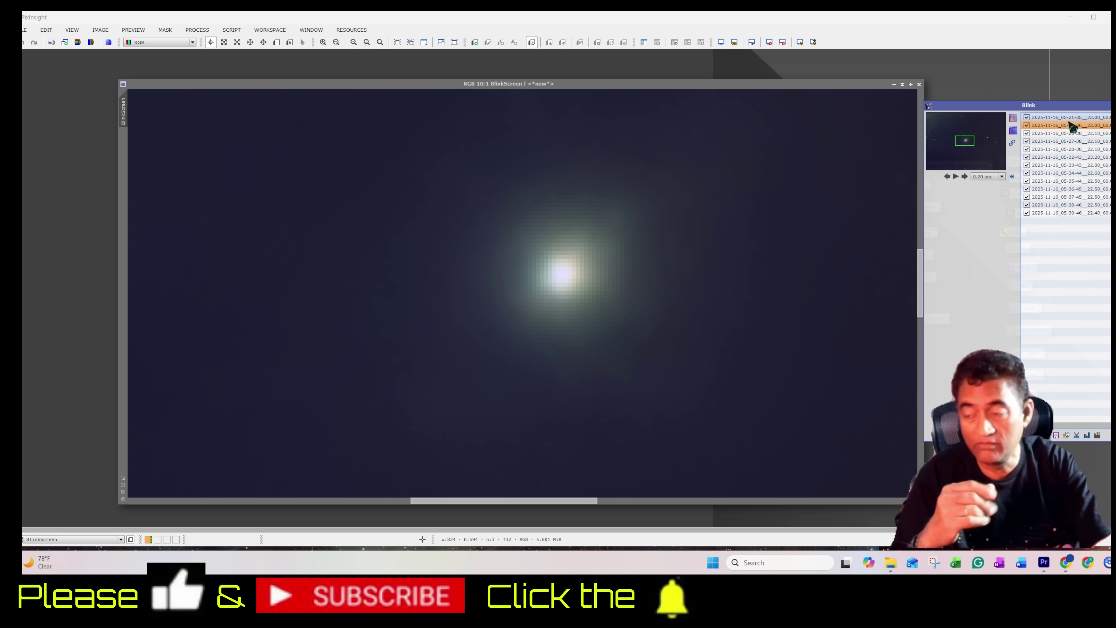
key("Down")
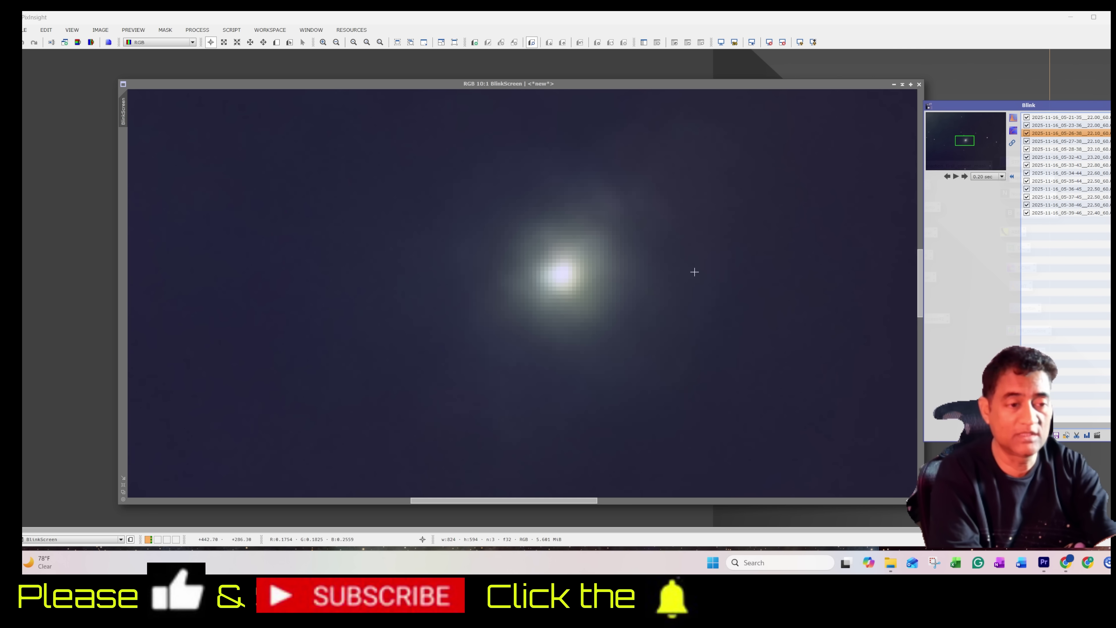
left_click(666, 275)
scroll(663, 275, "up", 6)
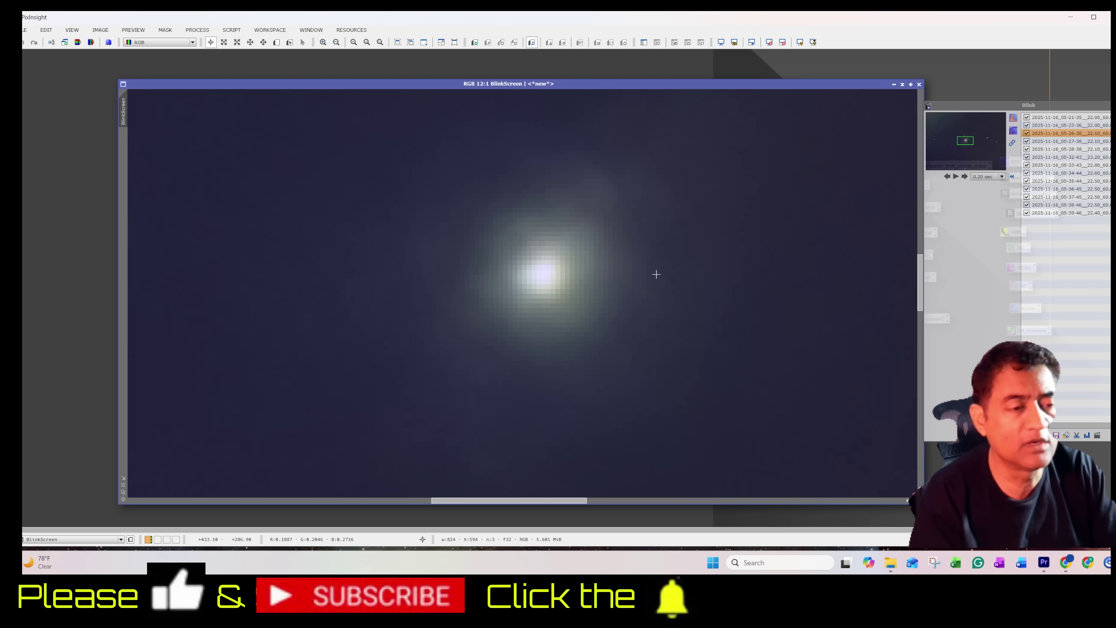
scroll(656, 274, "down", 4)
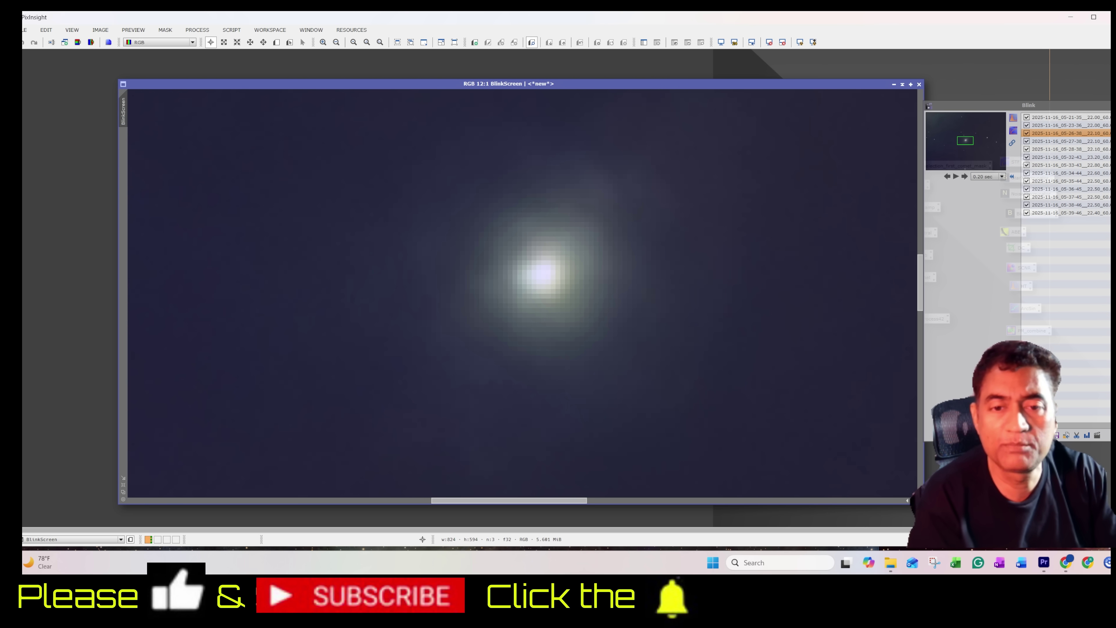
Replace the images in Blink with another processed set of the comet frames.
left_click(1105, 285)
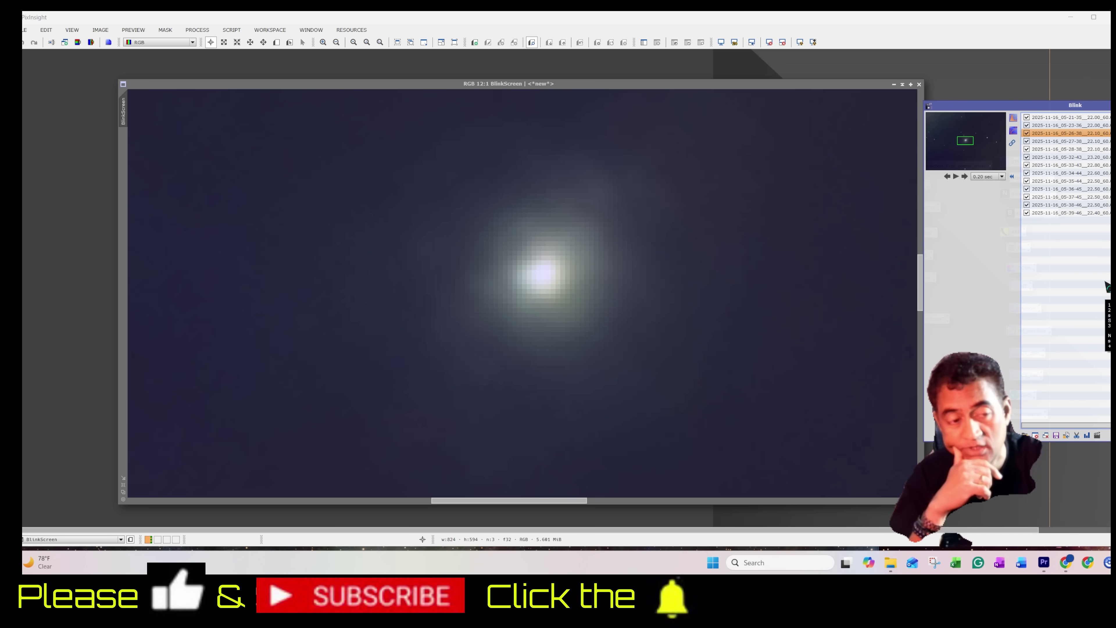
left_click(1107, 286)
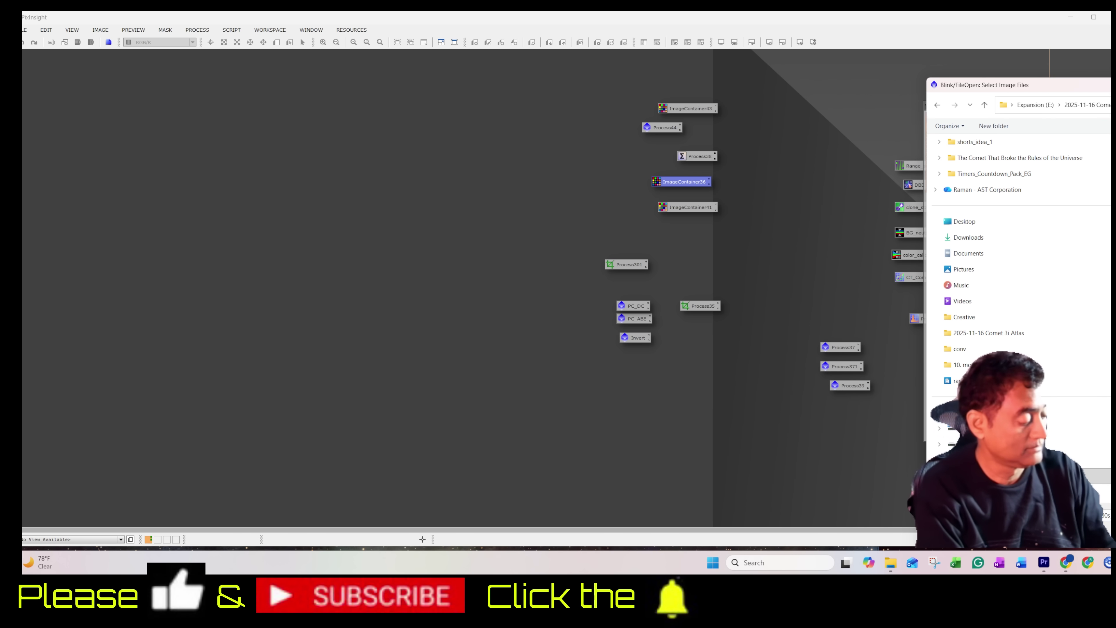
key("Return")
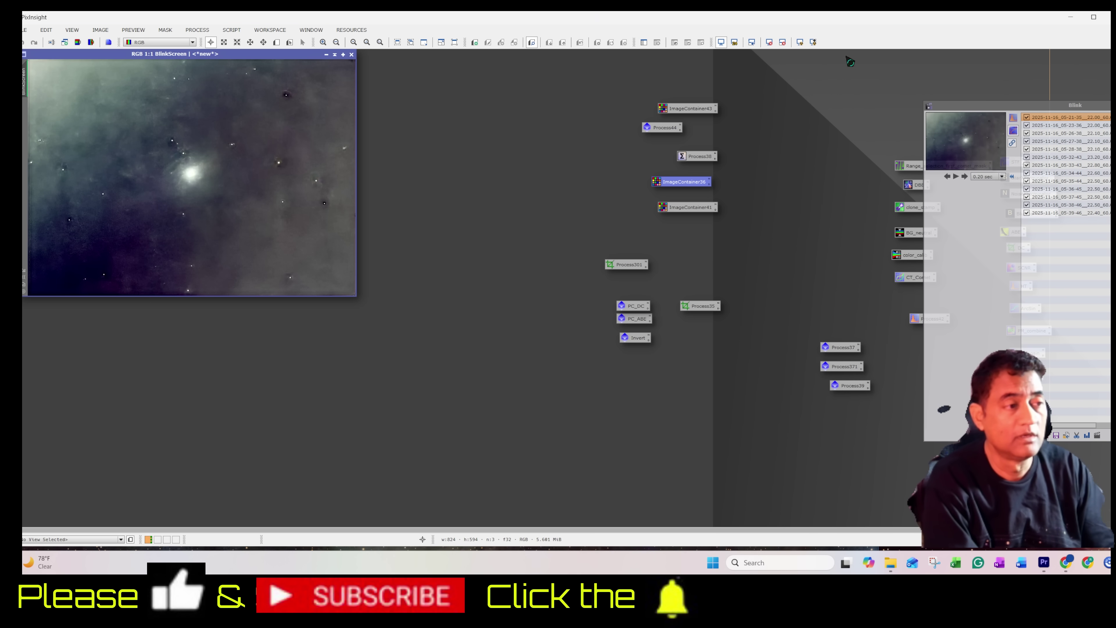
Enlarge the blink image window across the workspace and center the magnified view on the comet.
left_click_drag(621, 319, 913, 488)
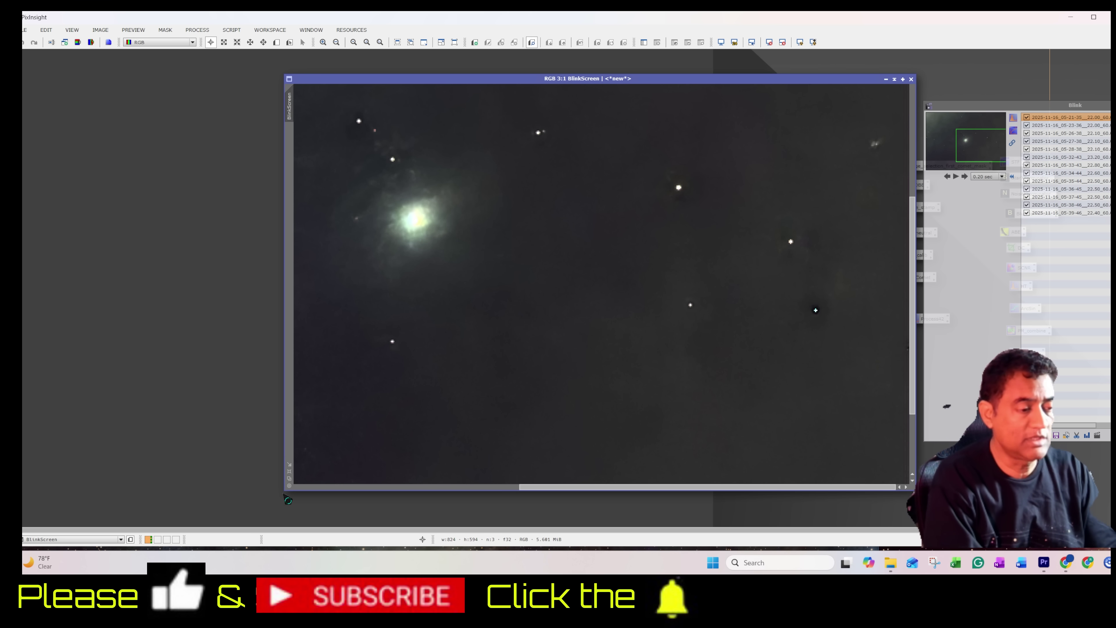
left_click_drag(280, 489, 40, 499)
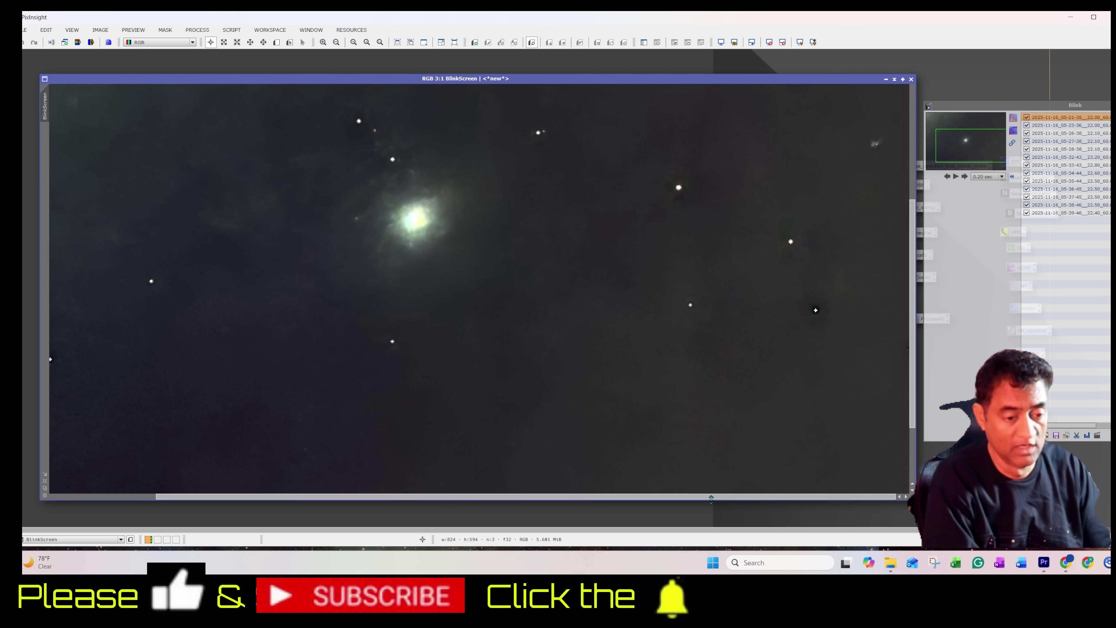
left_click_drag(709, 499, 652, 500)
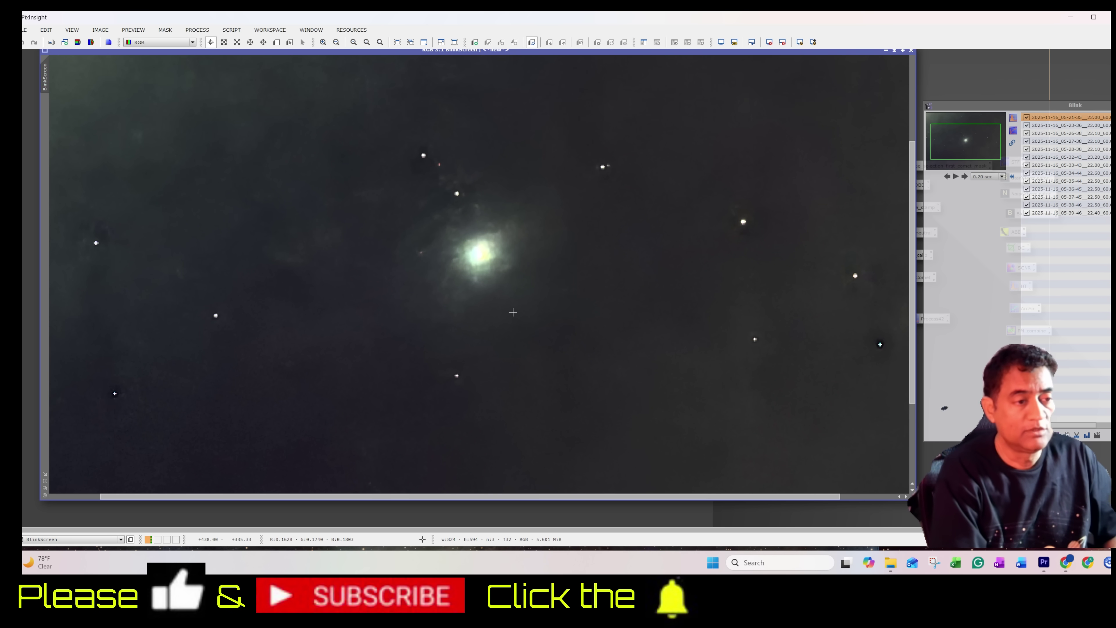
scroll(512, 311, "up", 3)
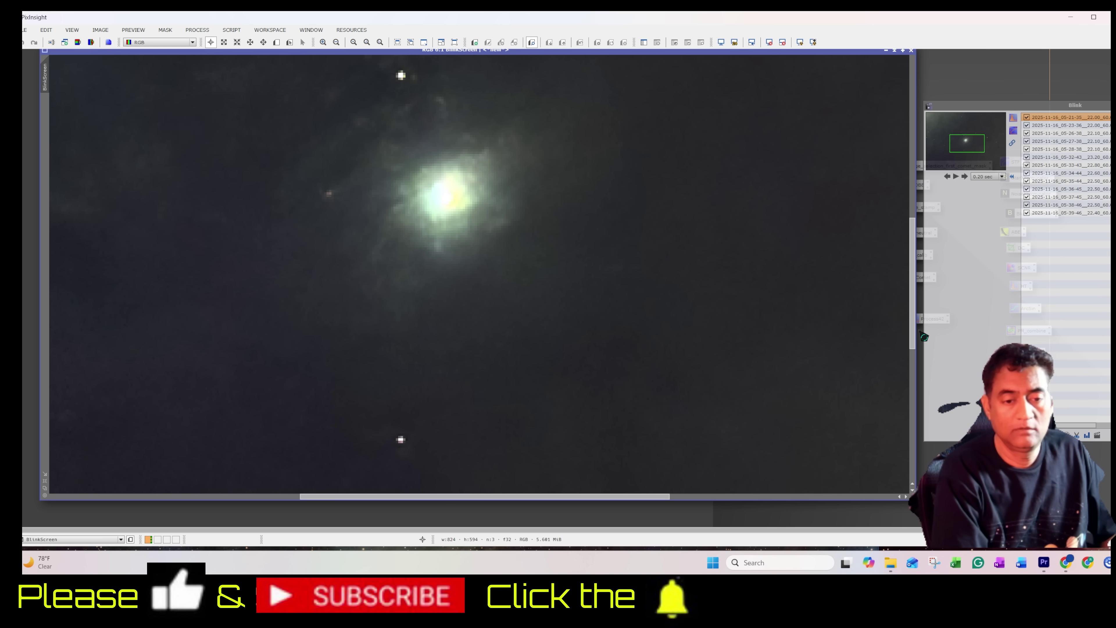
left_click_drag(922, 336, 919, 311)
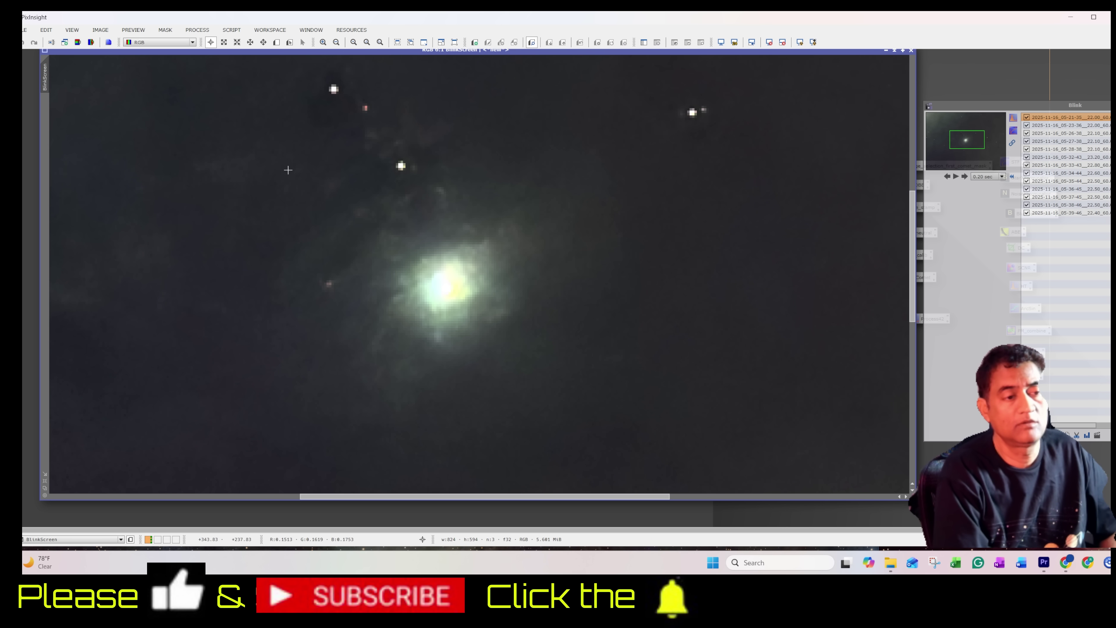
Play the frames as a blink animation, inspect the comet's nucleus at higher magnification, and stop the playback.
left_click(956, 177)
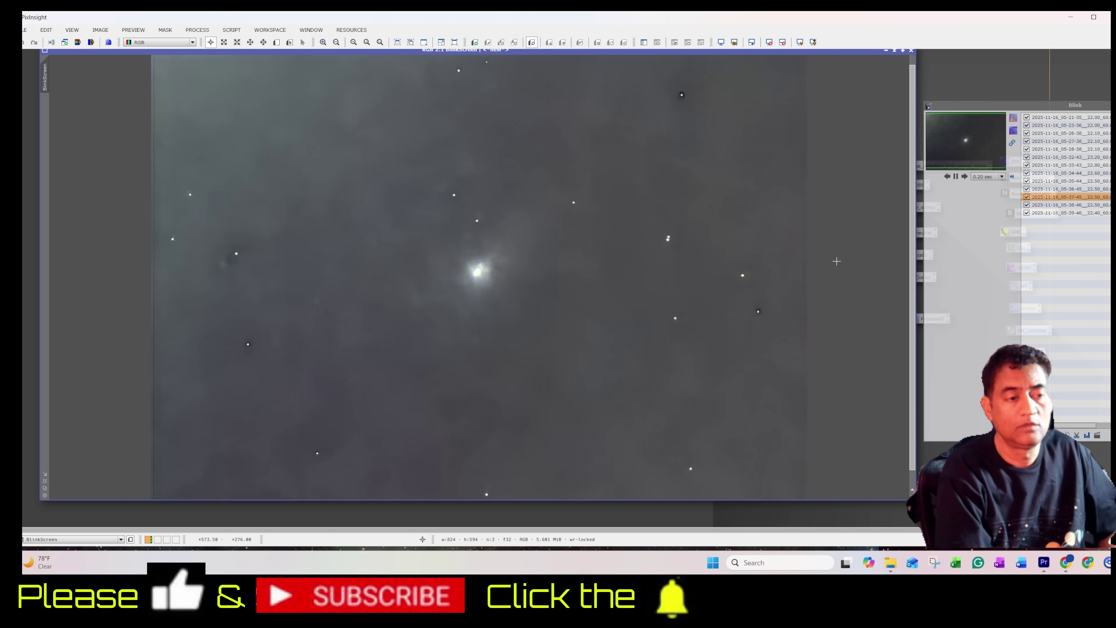
scroll(836, 261, "up", 1)
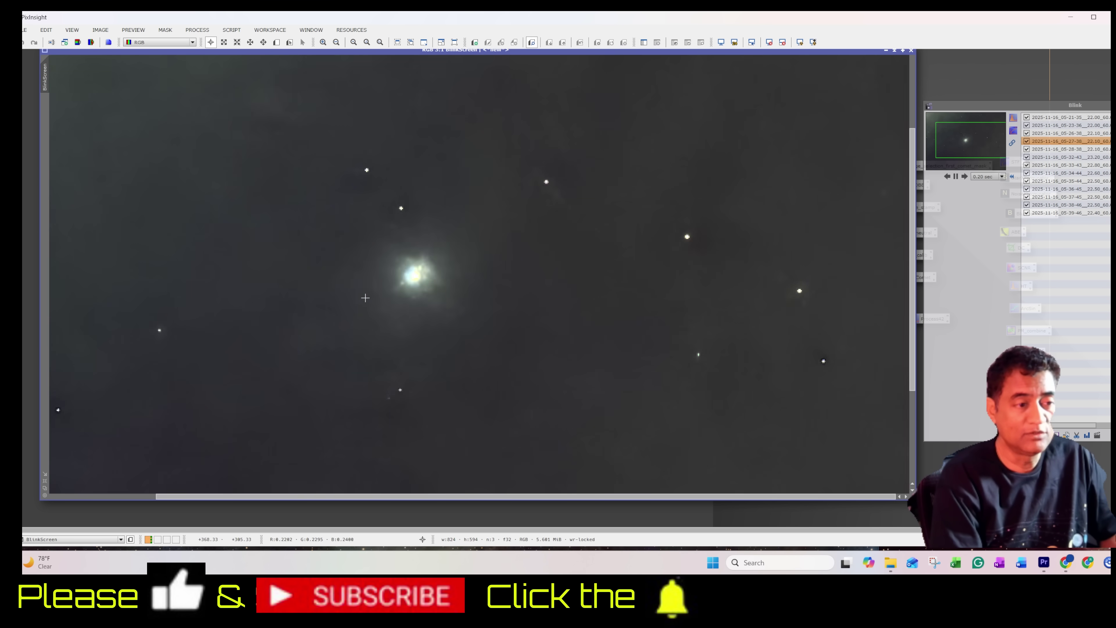
scroll(365, 298, "up", 1)
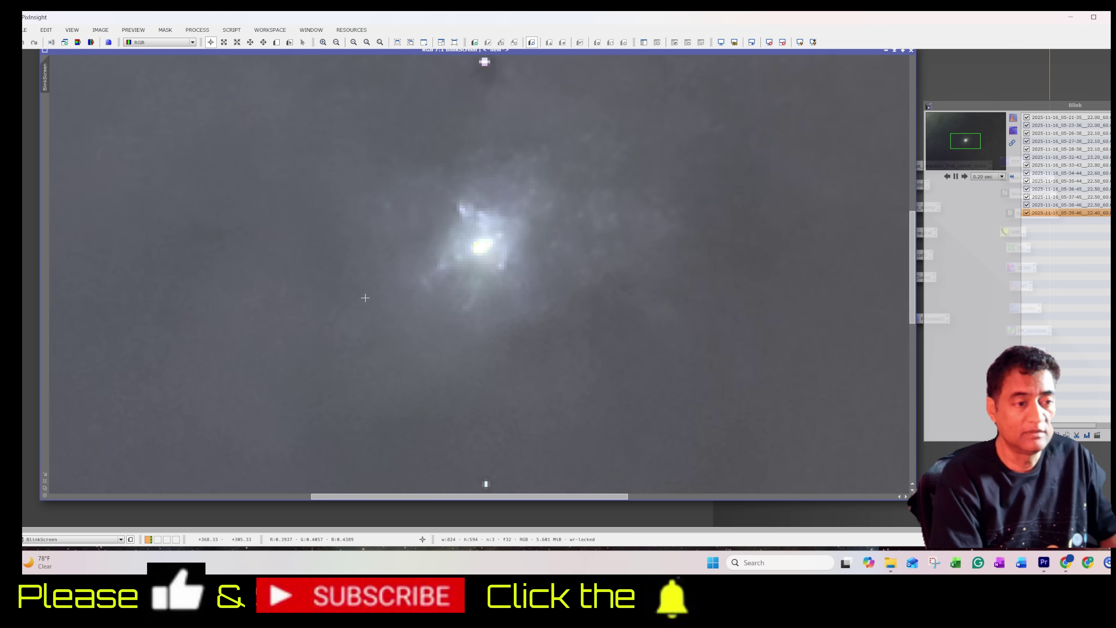
scroll(365, 298, "up", 1)
scroll(365, 297, "up", 1)
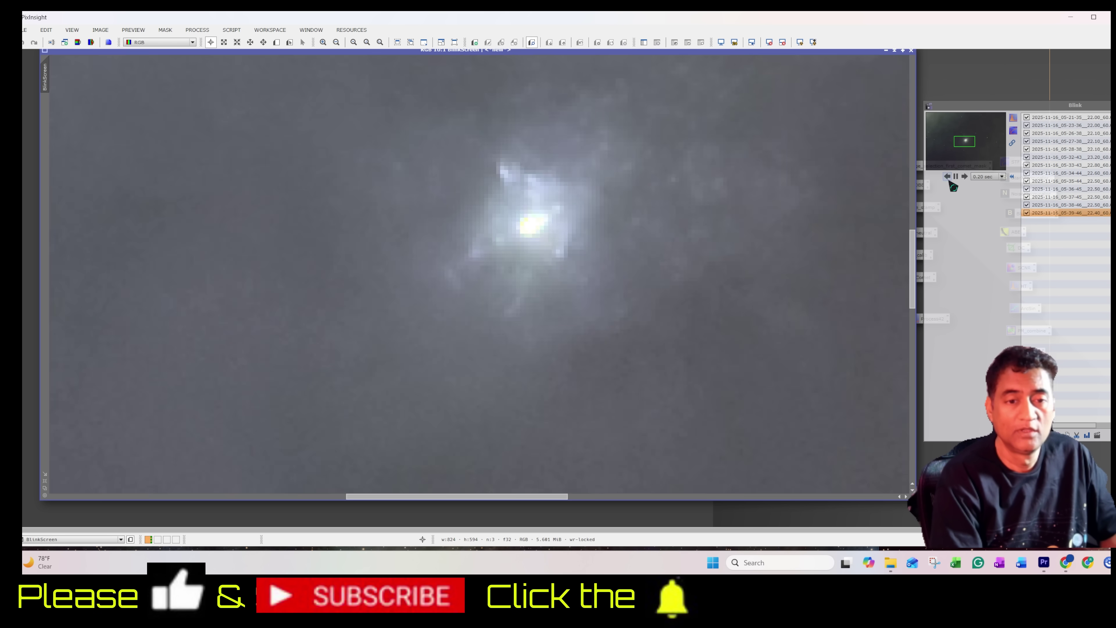
left_click(955, 177)
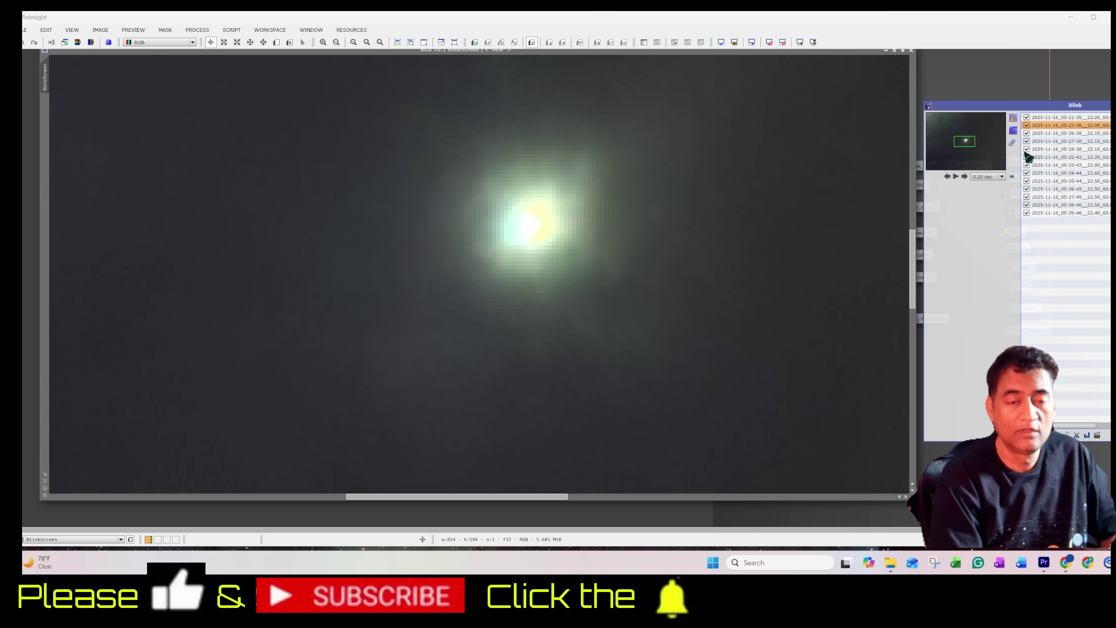
Examine the comet's core and surrounding structure in the first frame at several magnifications and compare it with the second frame.
left_click(1072, 118)
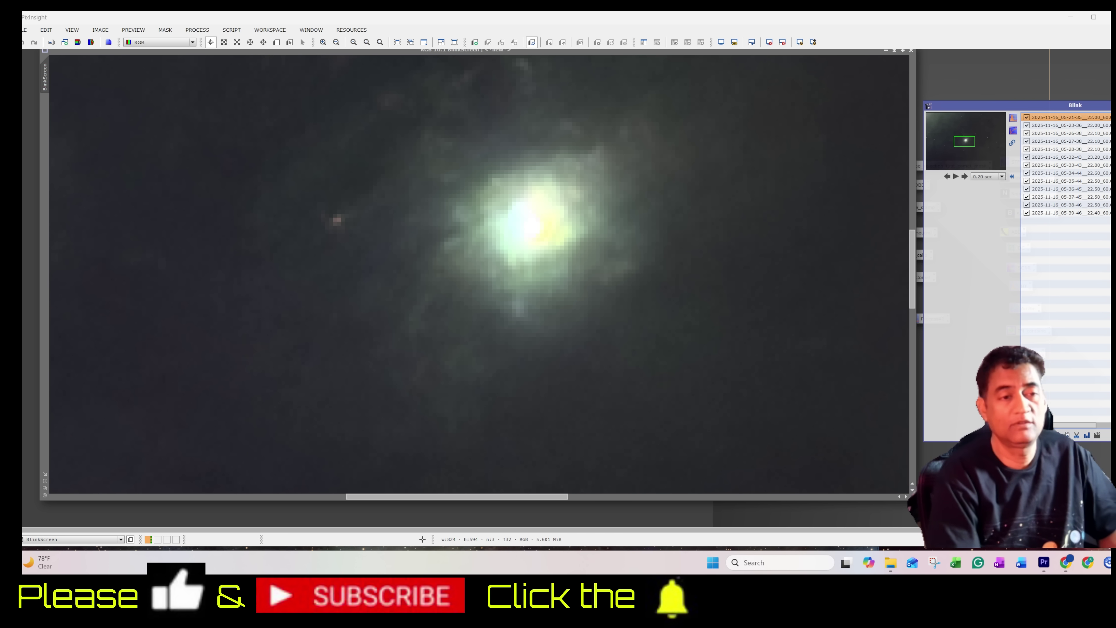
scroll(895, 308, "down", 1)
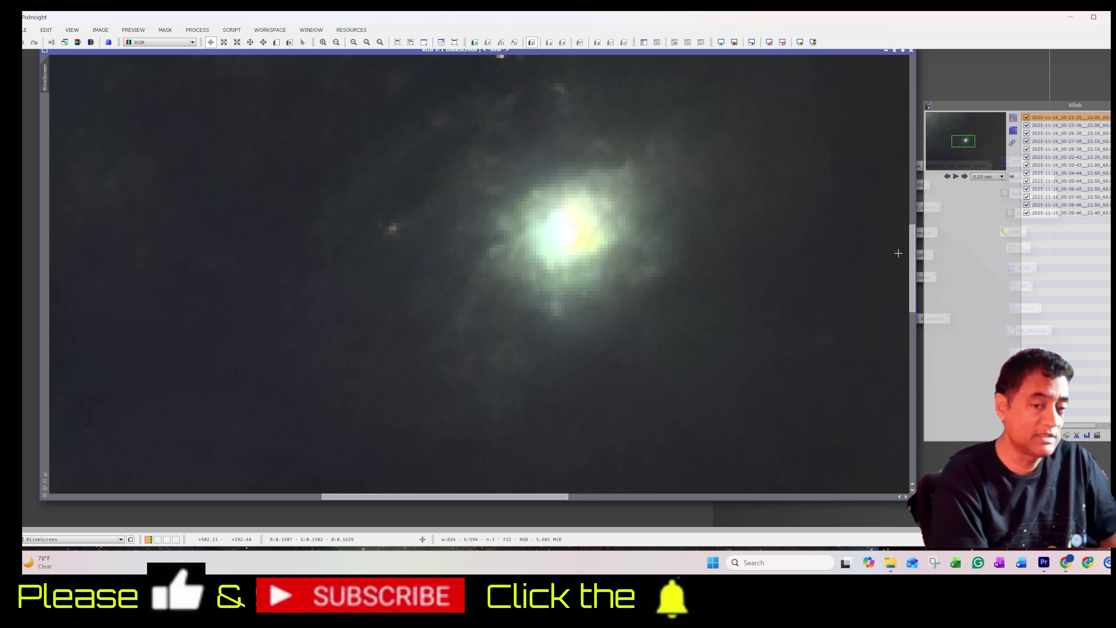
scroll(914, 240, "up", 1)
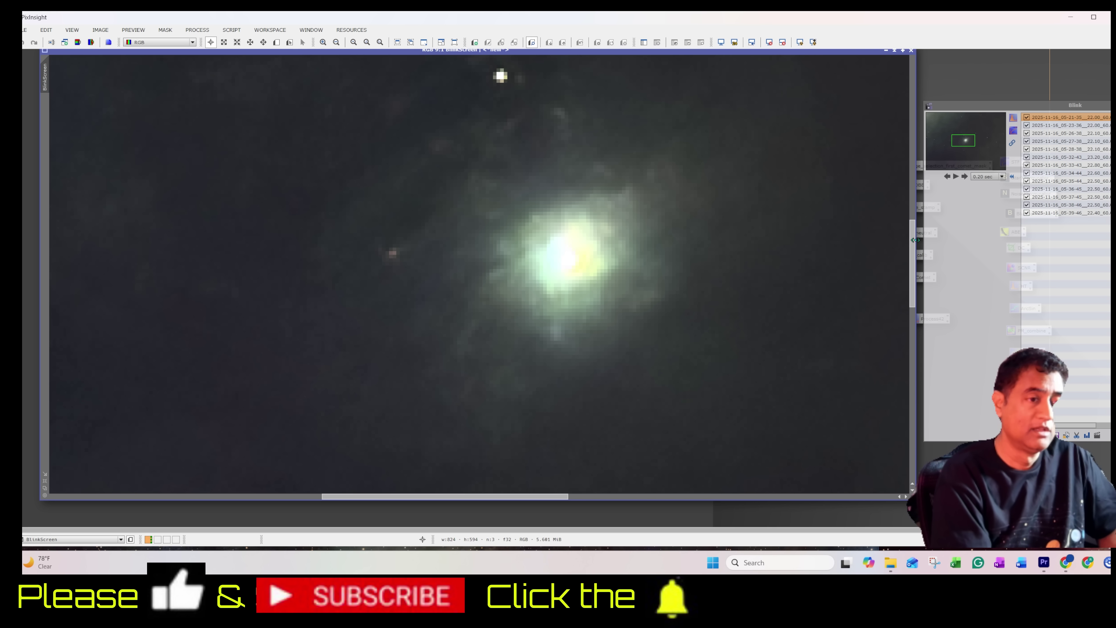
scroll(755, 265, "up", 1)
scroll(755, 265, "down", 2)
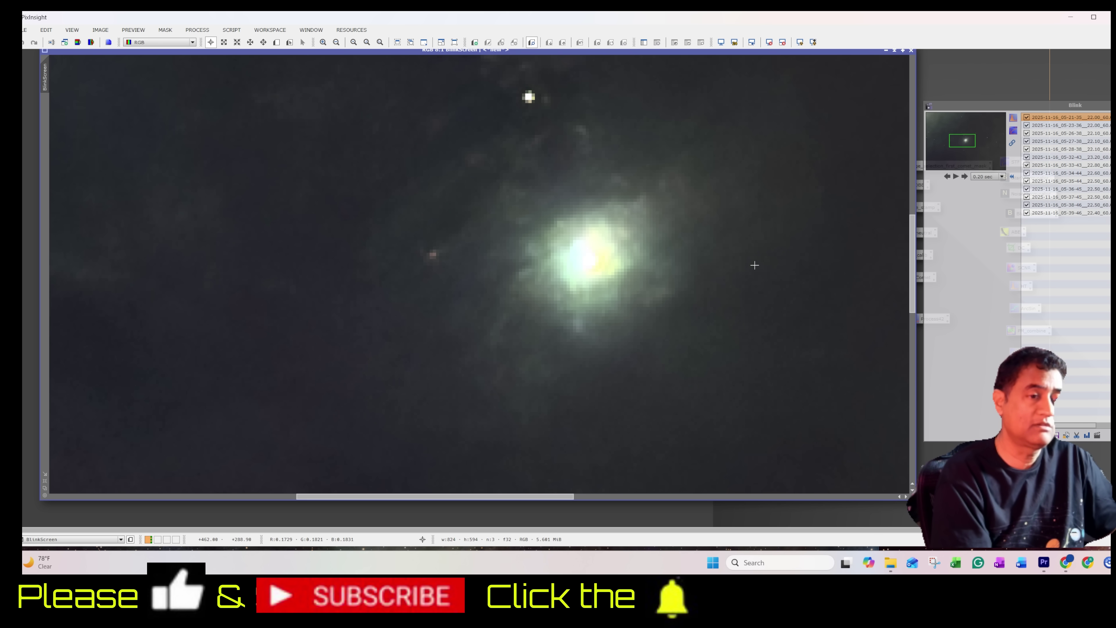
scroll(567, 408, "down", 2)
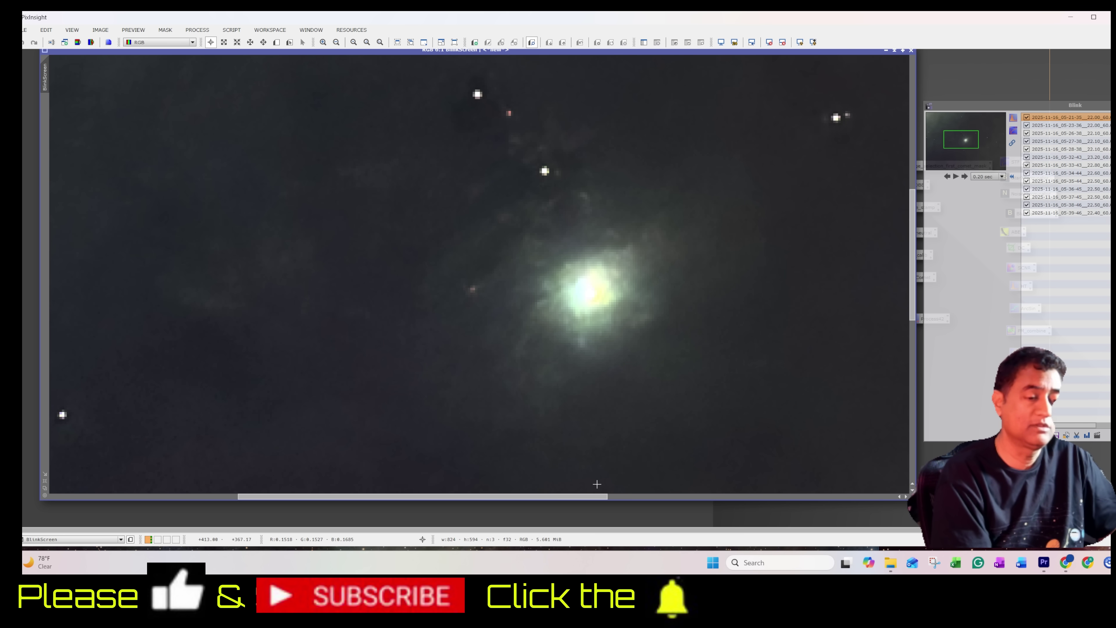
left_click_drag(593, 496, 629, 498)
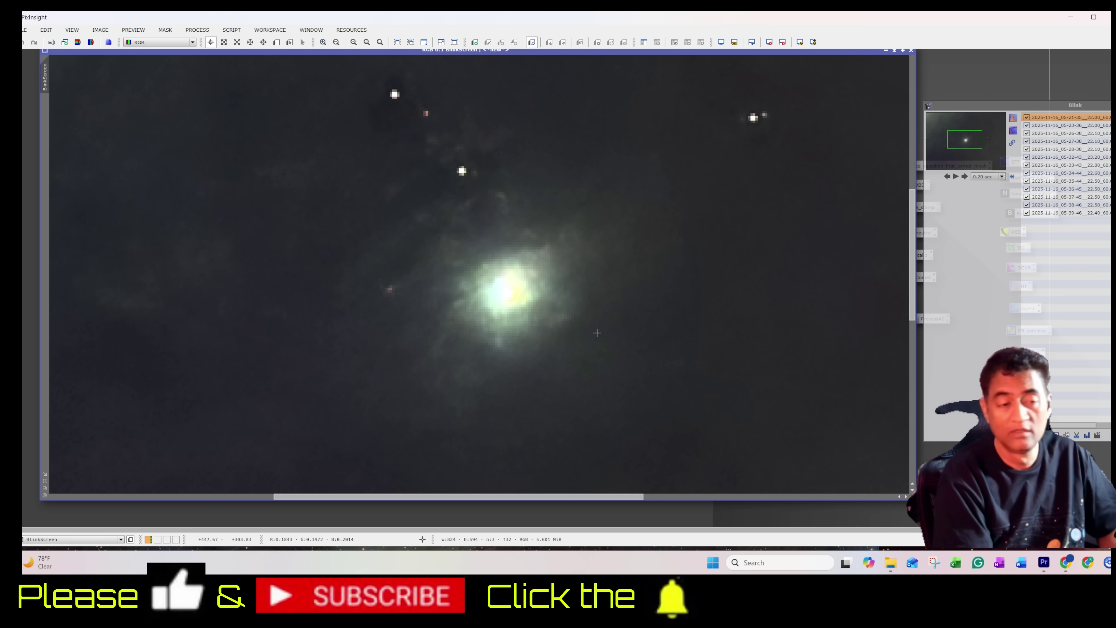
scroll(578, 330, "up", 1)
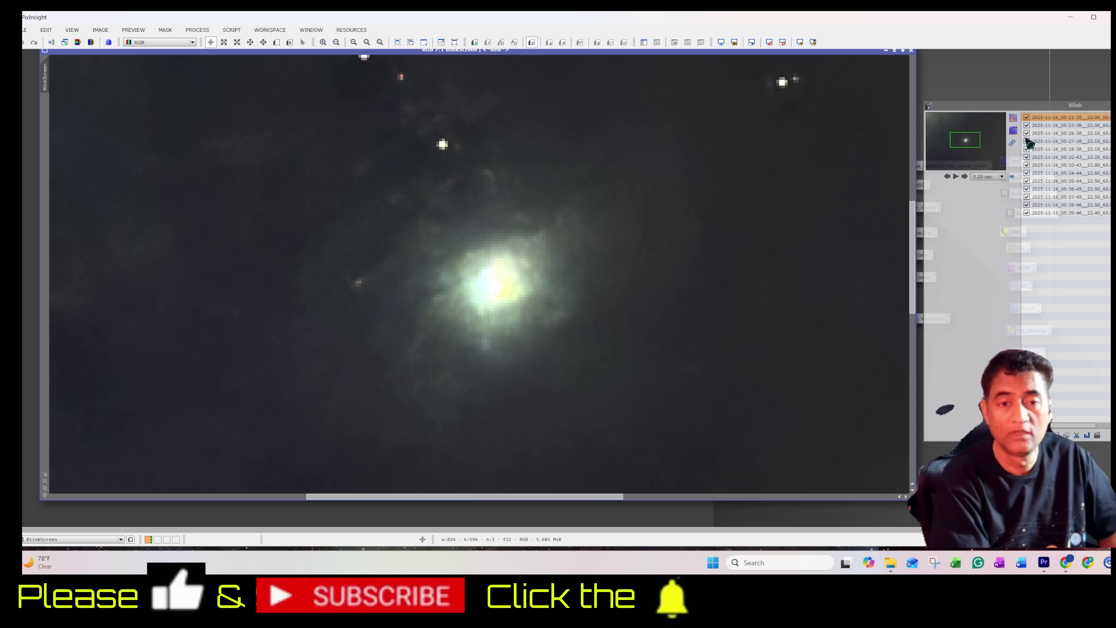
left_click(1096, 126)
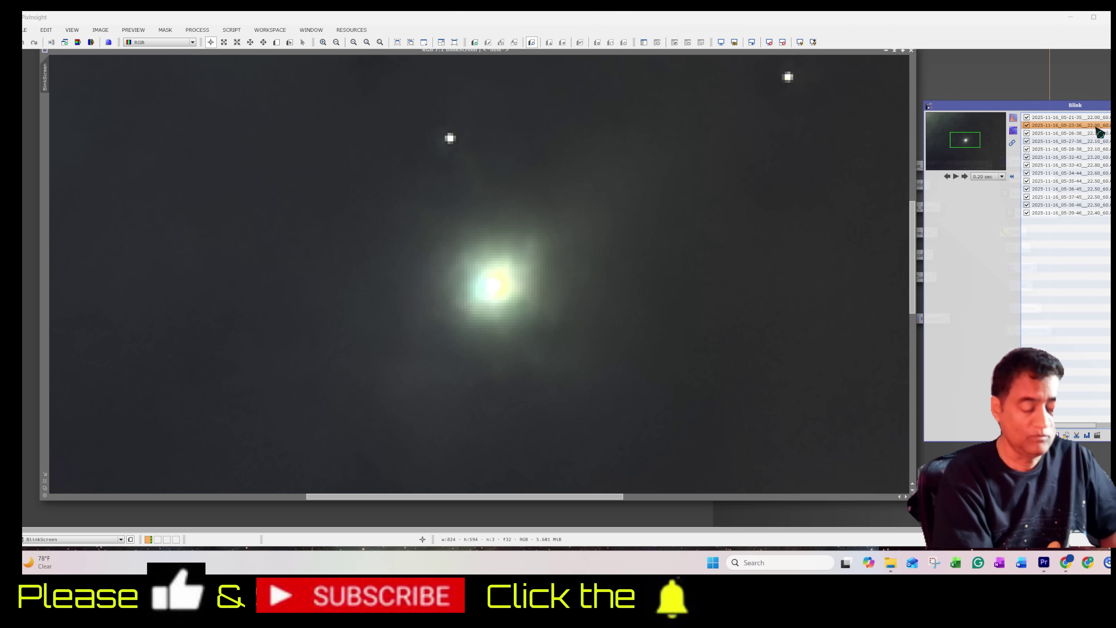
Step forward through the comet frames from the third to the twelfth, comparing the nucleus and surrounding glow in each.
key("Down")
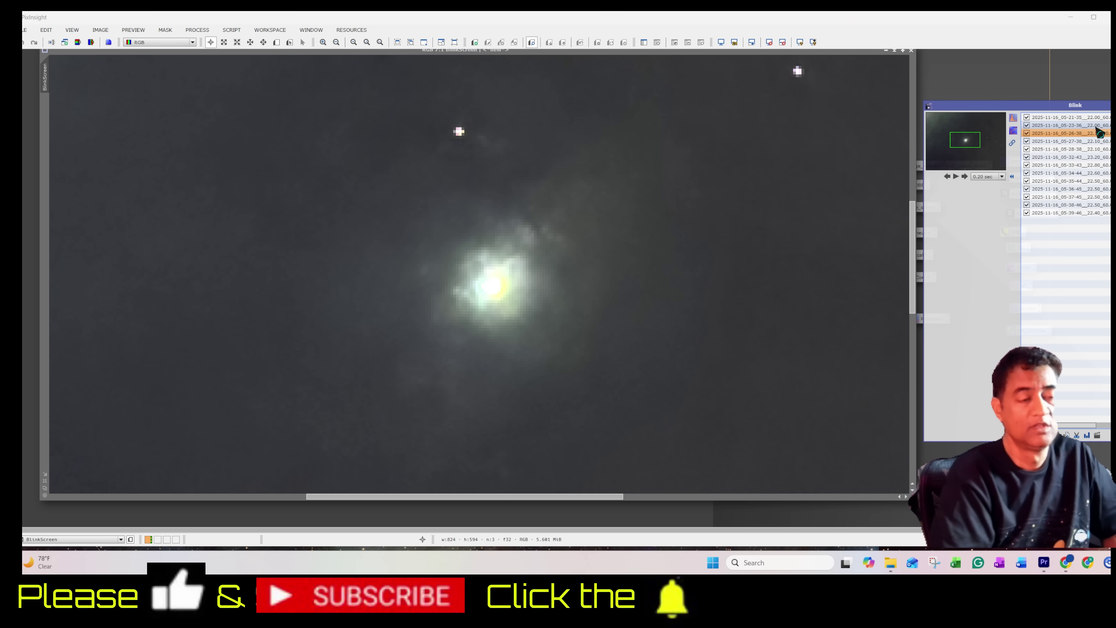
scroll(731, 274, "up", 1)
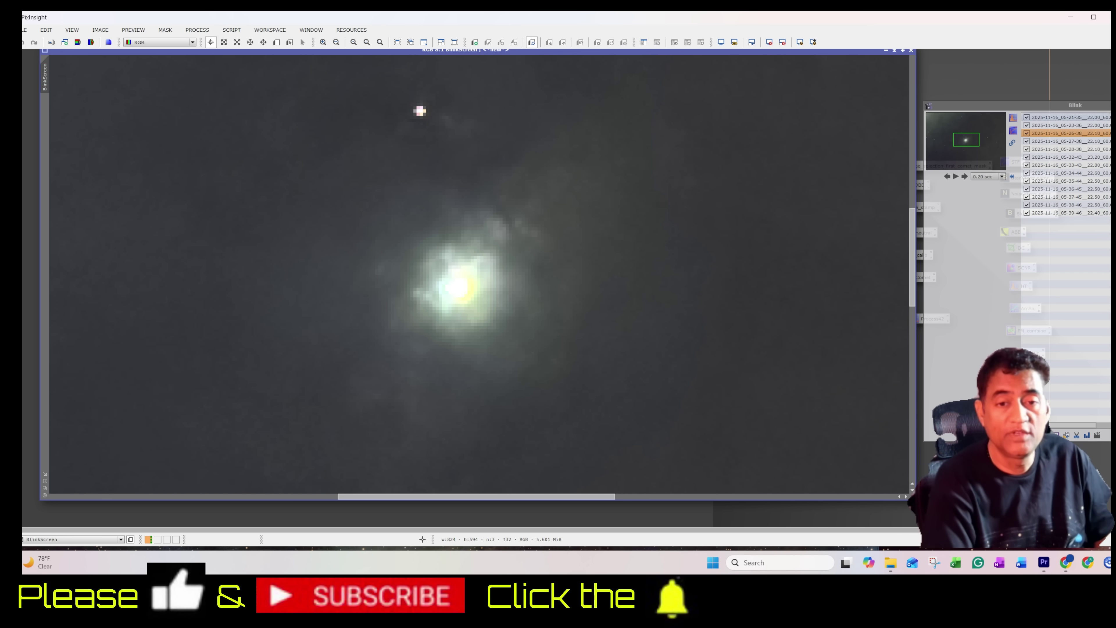
left_click(1064, 140)
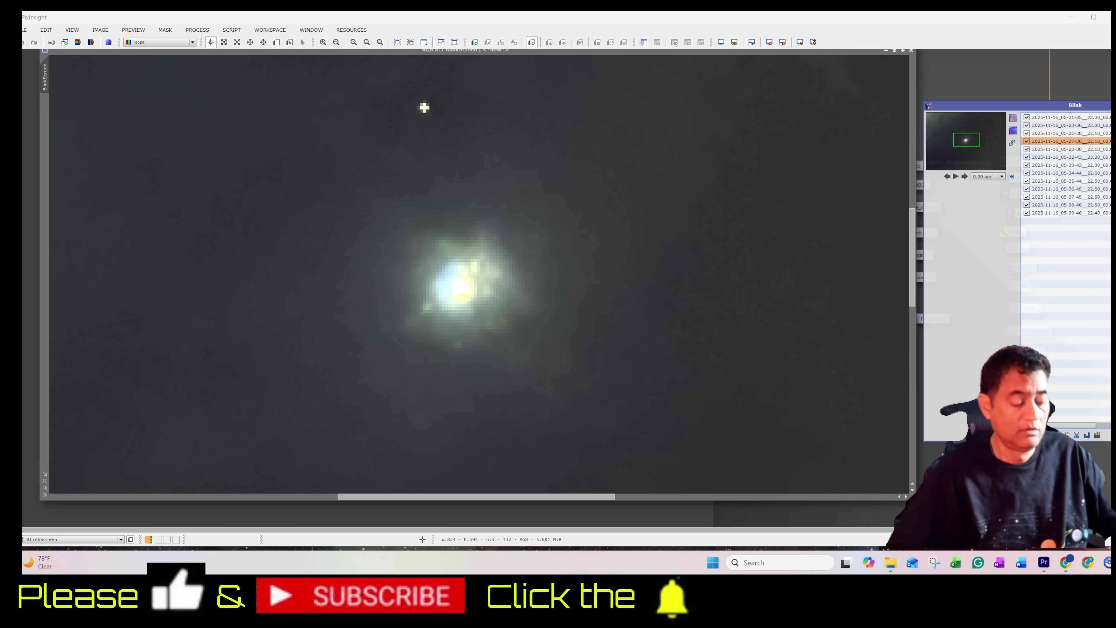
key("Down")
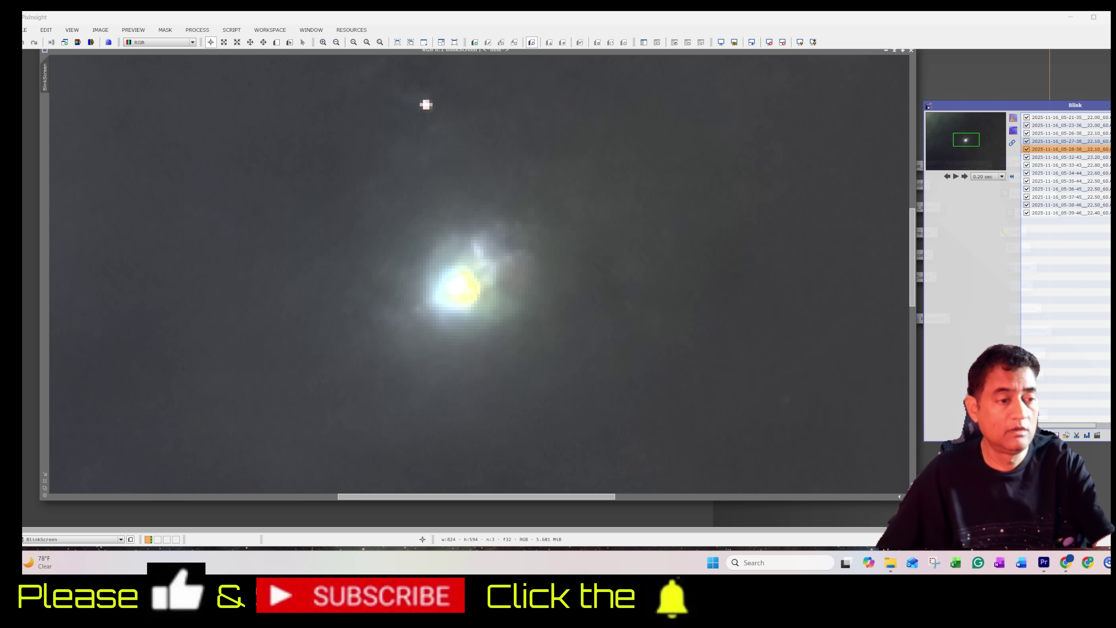
key("Down")
key("Down")
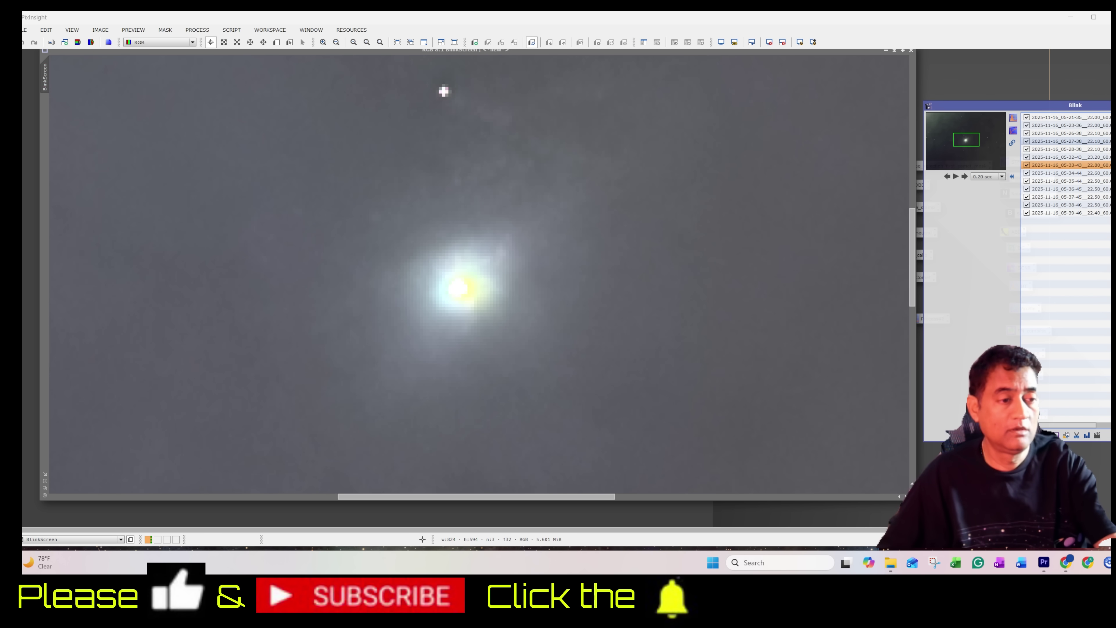
key("Down")
key("Down")
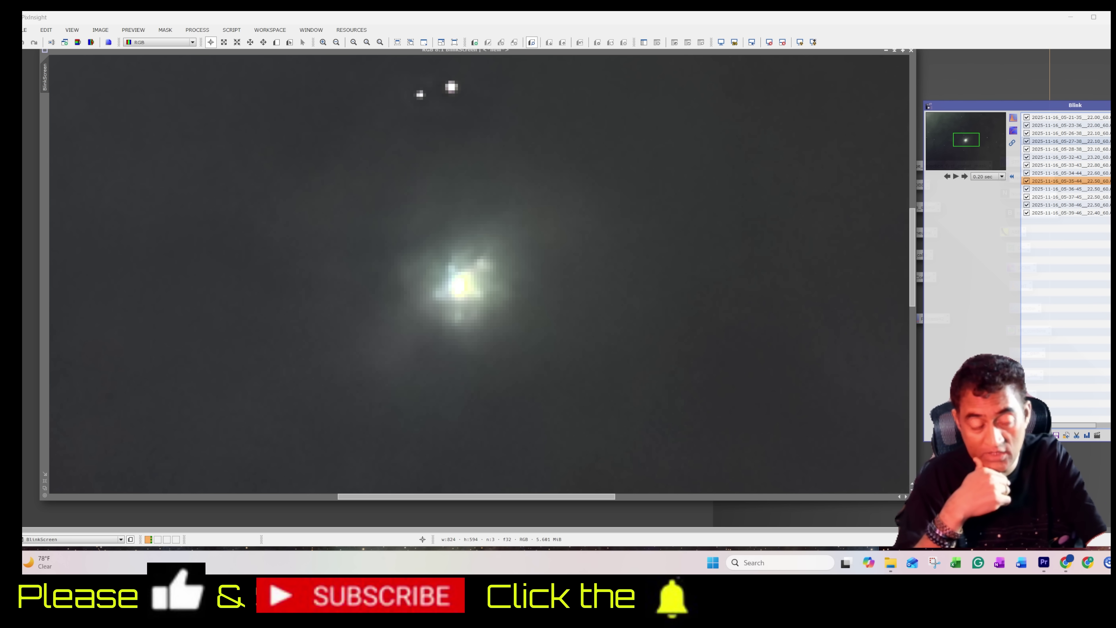
key("Down")
key("Down")
key("Down")
key("Down")
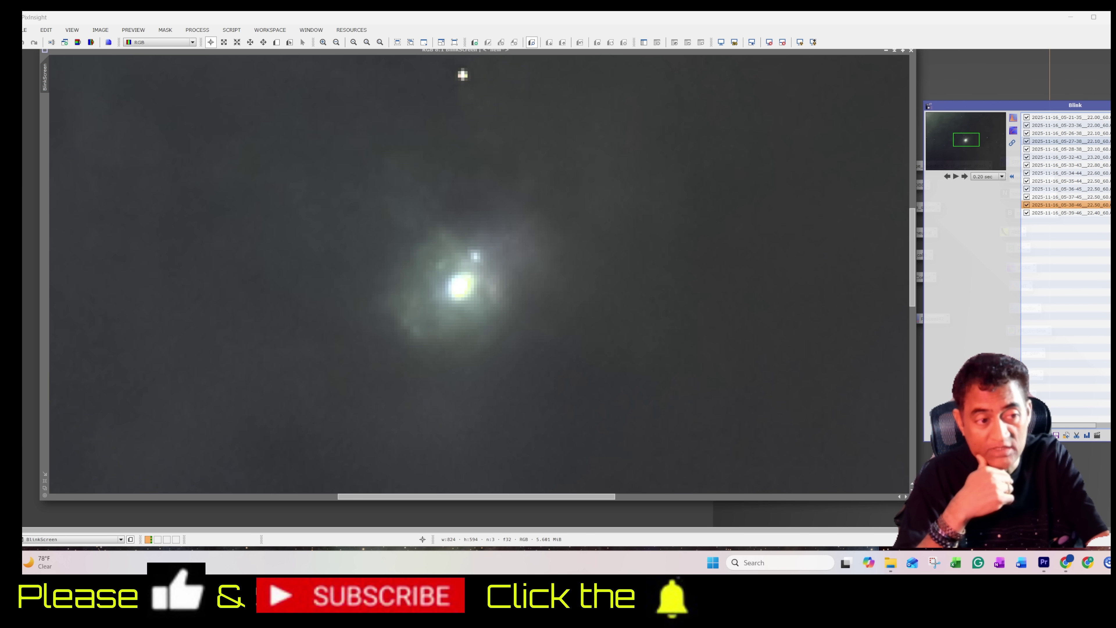
Step back through the frames to recheck the nucleus and return to the first frame, 05-21-35.
key("Up")
key("Up")
key("Up")
key("Up")
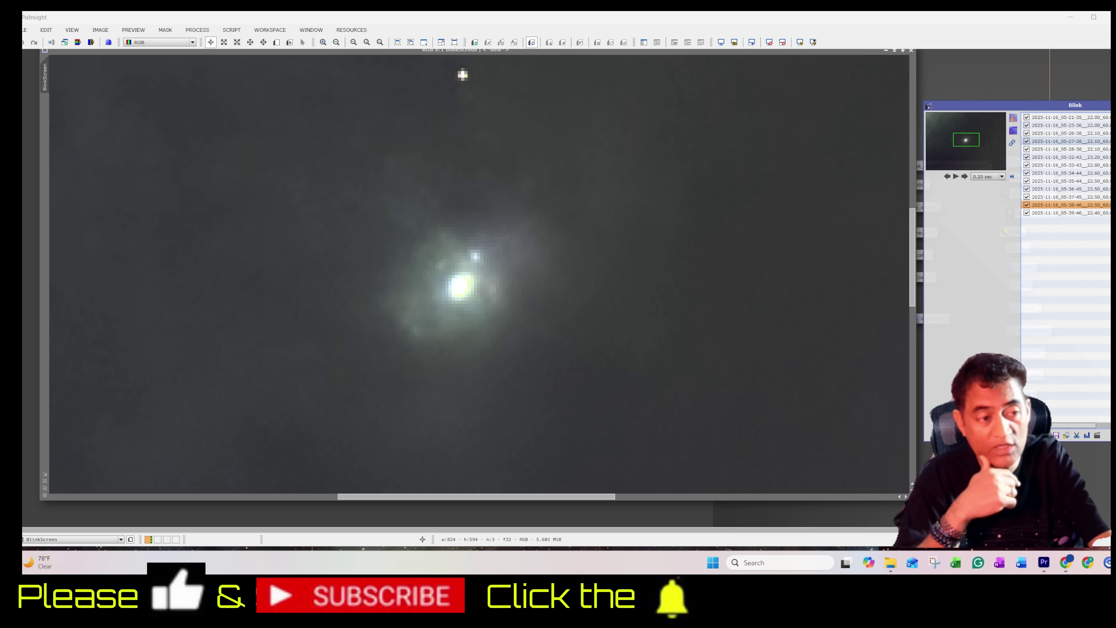
key("Up")
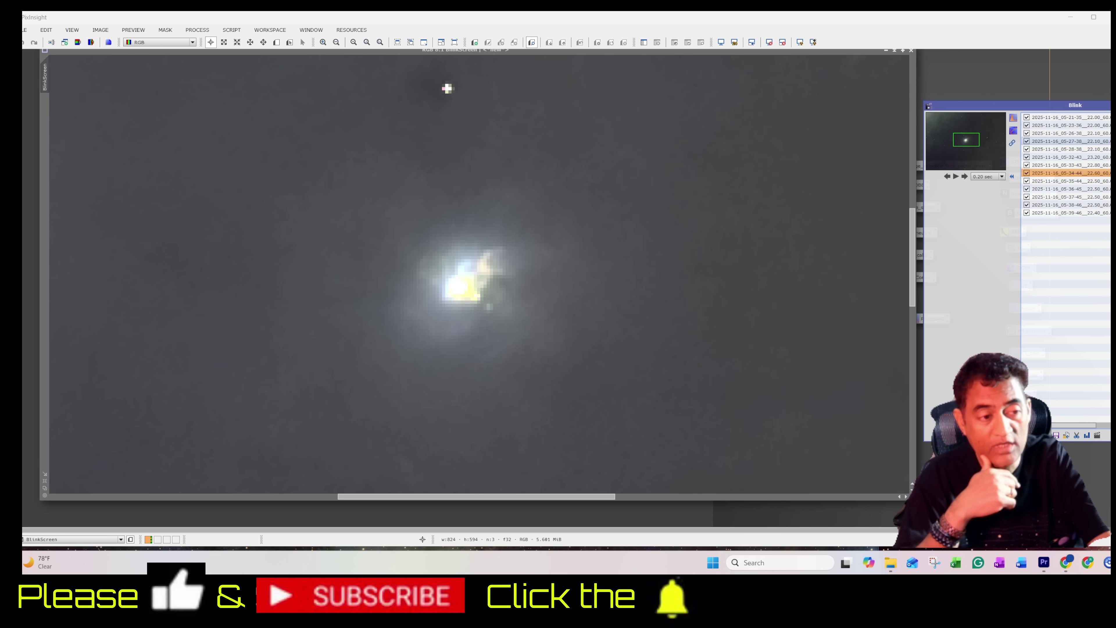
key("Up")
key("Home")
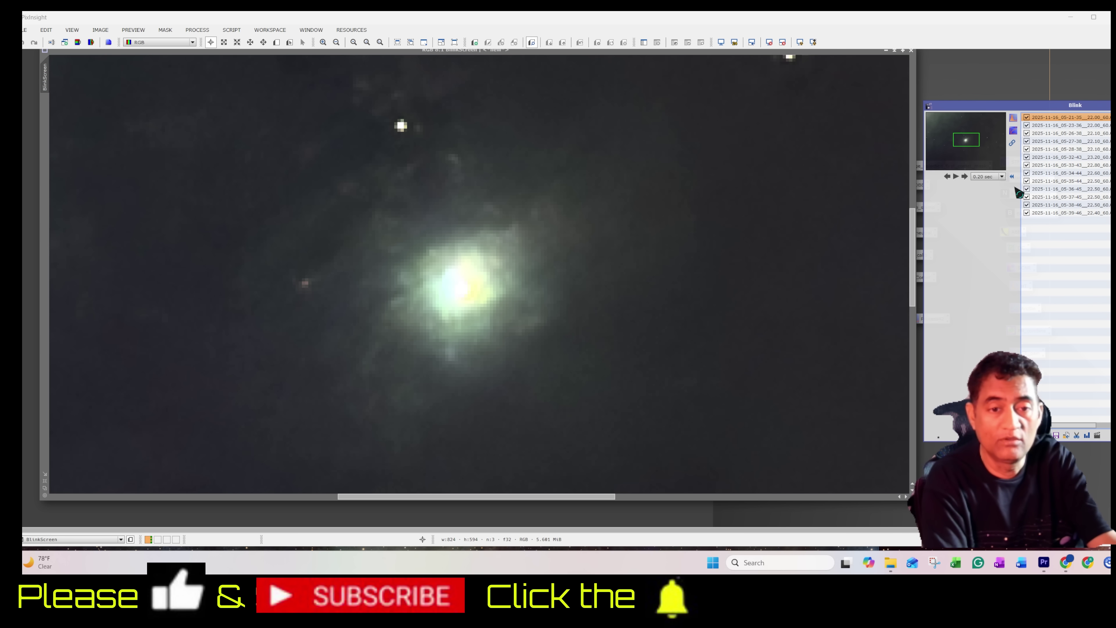
Set the blink delay to 0.50 sec and play the frames as an animation.
left_click(1002, 178)
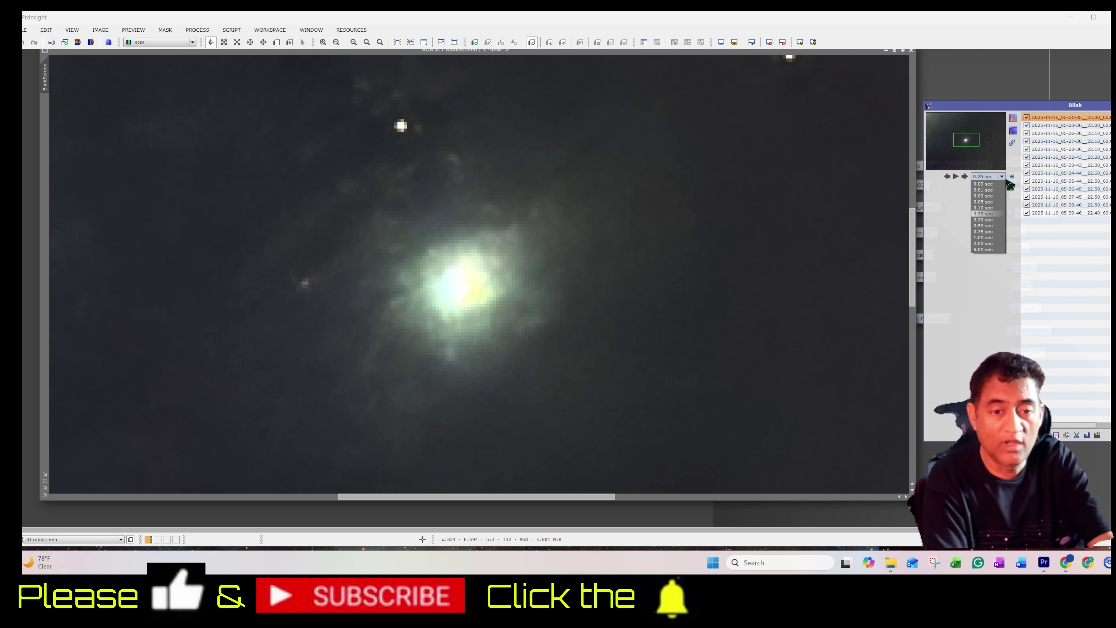
left_click(987, 225)
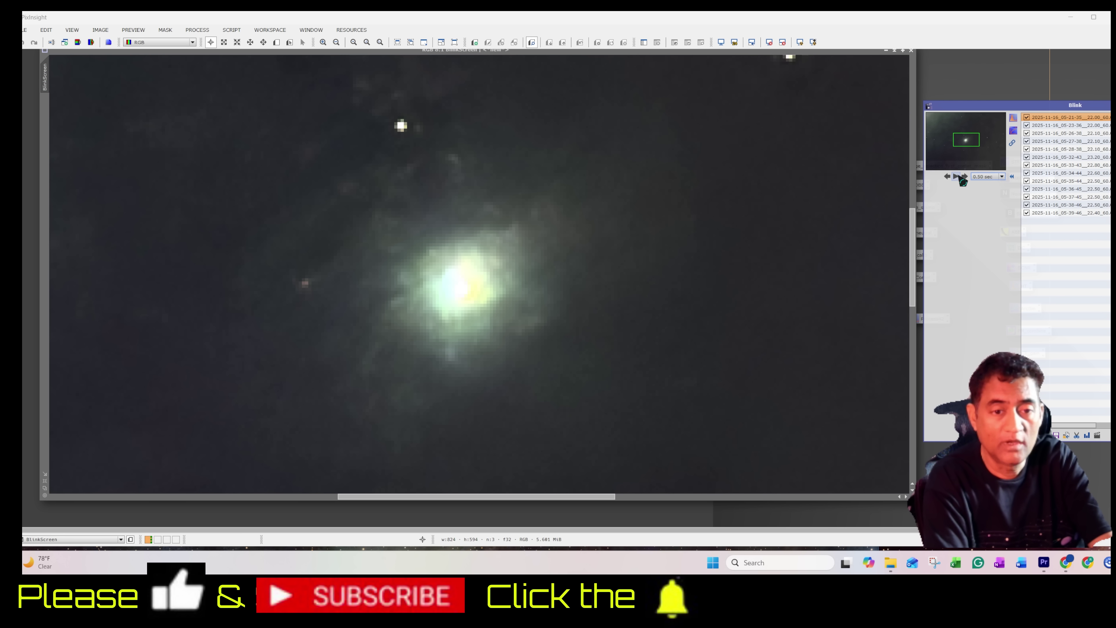
left_click(958, 176)
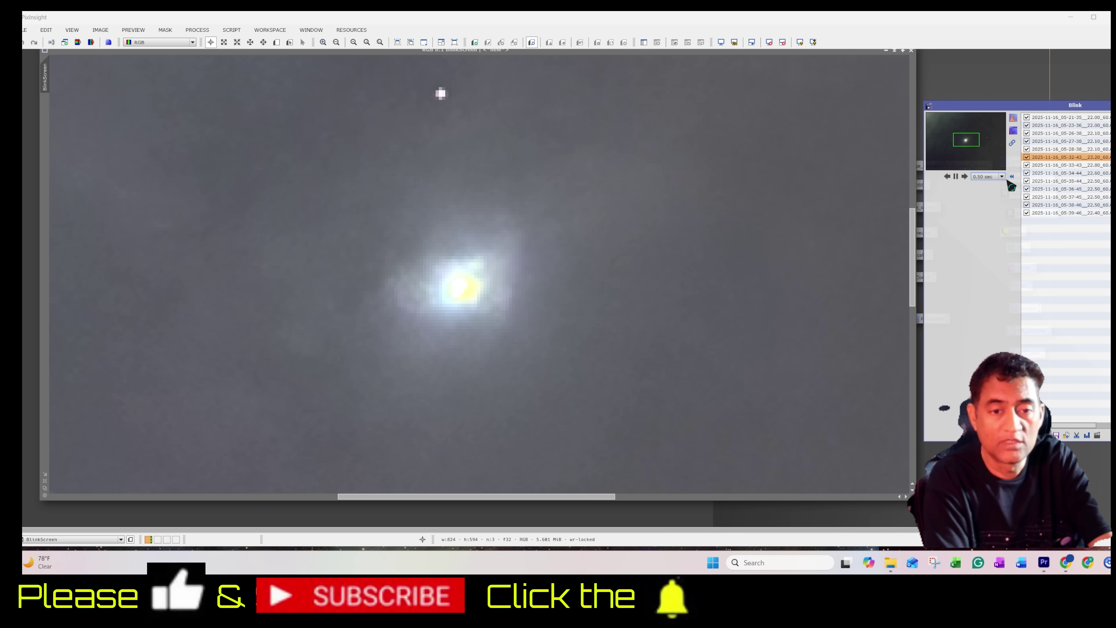
Slow the running blink animation to a 1.00 sec delay, watch the frames cycle, and stop the playback.
left_click(1003, 177)
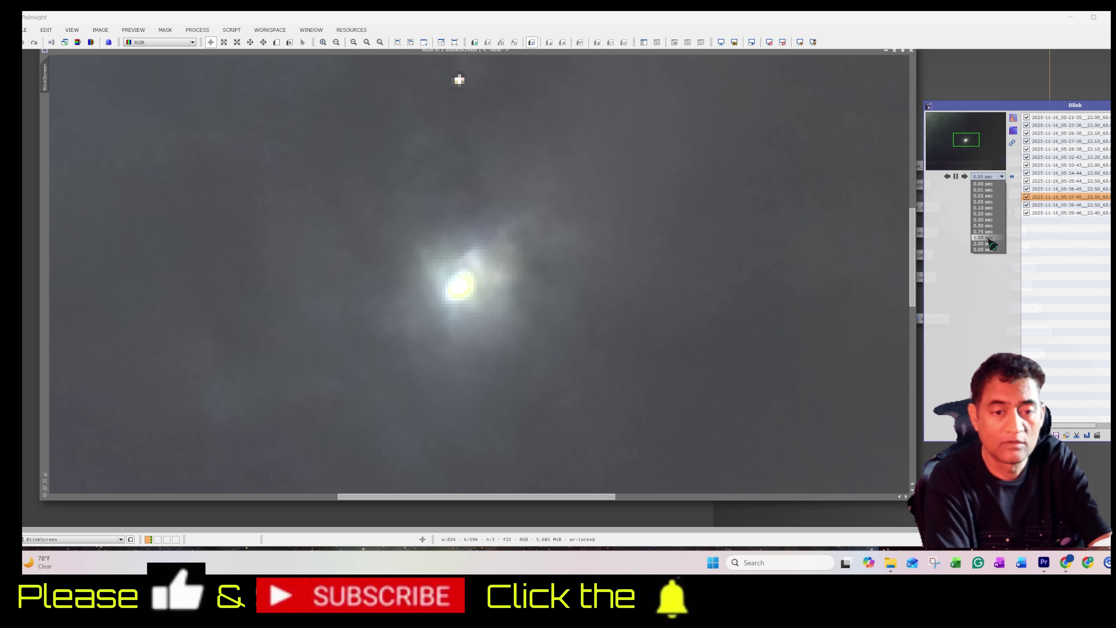
left_click(988, 239)
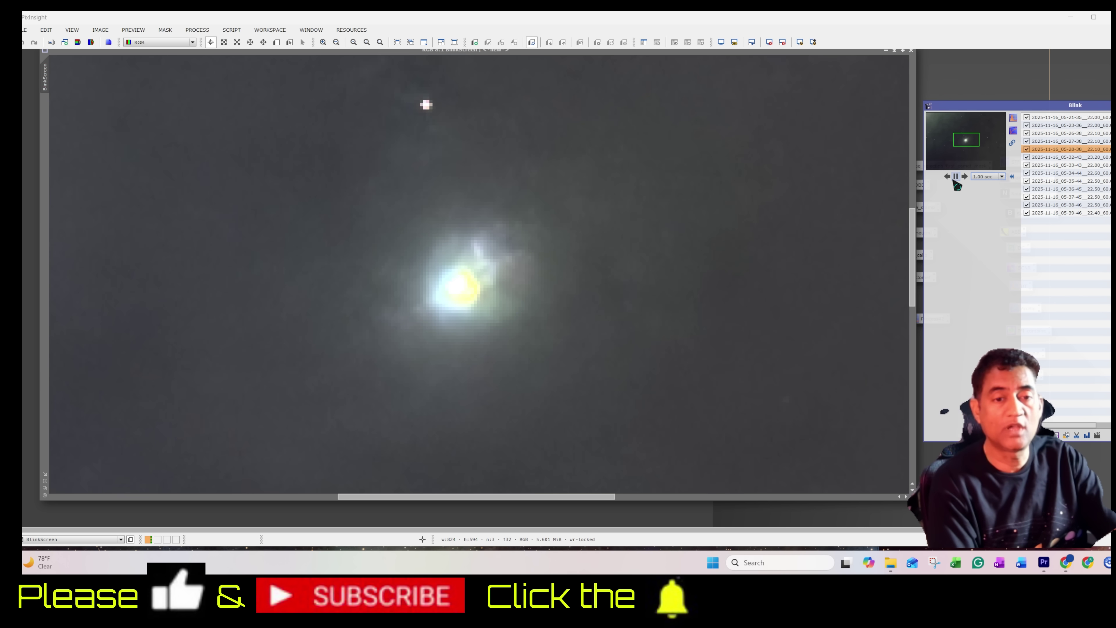
left_click(955, 176)
Return to the first frame and examine the comet in its wider star field and in close-up.
left_click(1072, 118)
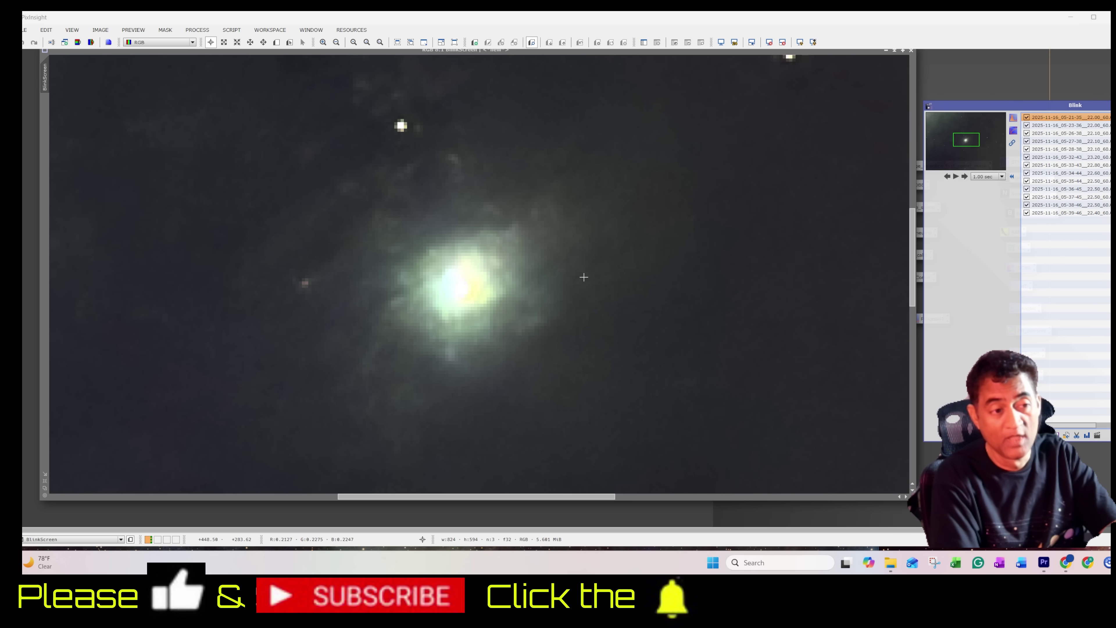
scroll(468, 302, "down", 4)
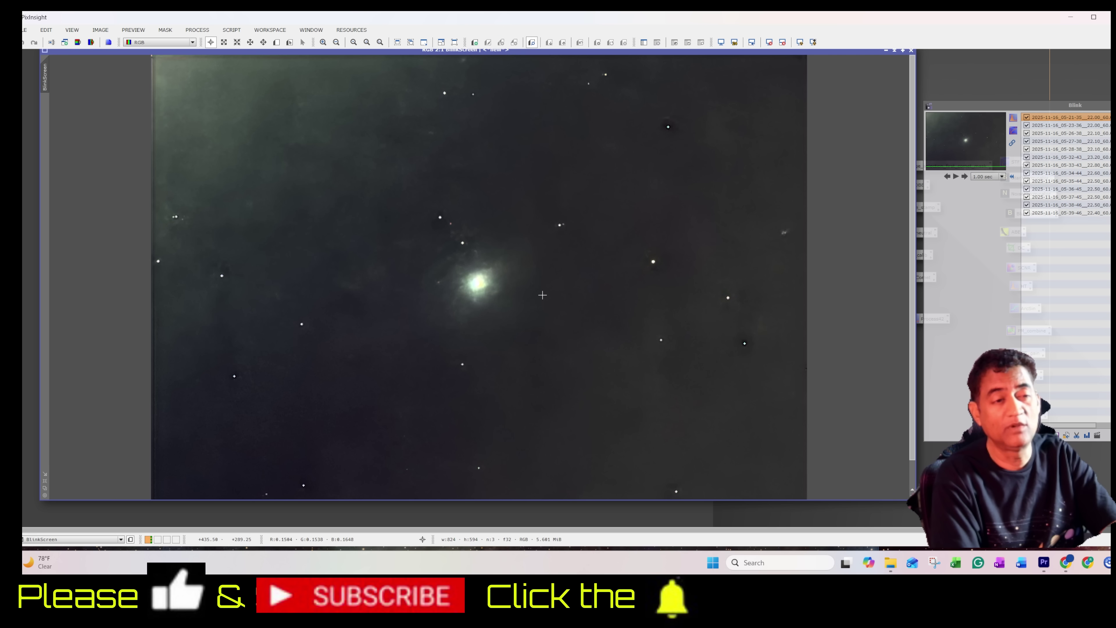
scroll(542, 295, "up", 1)
scroll(543, 295, "up", 1)
scroll(416, 274, "up", 5)
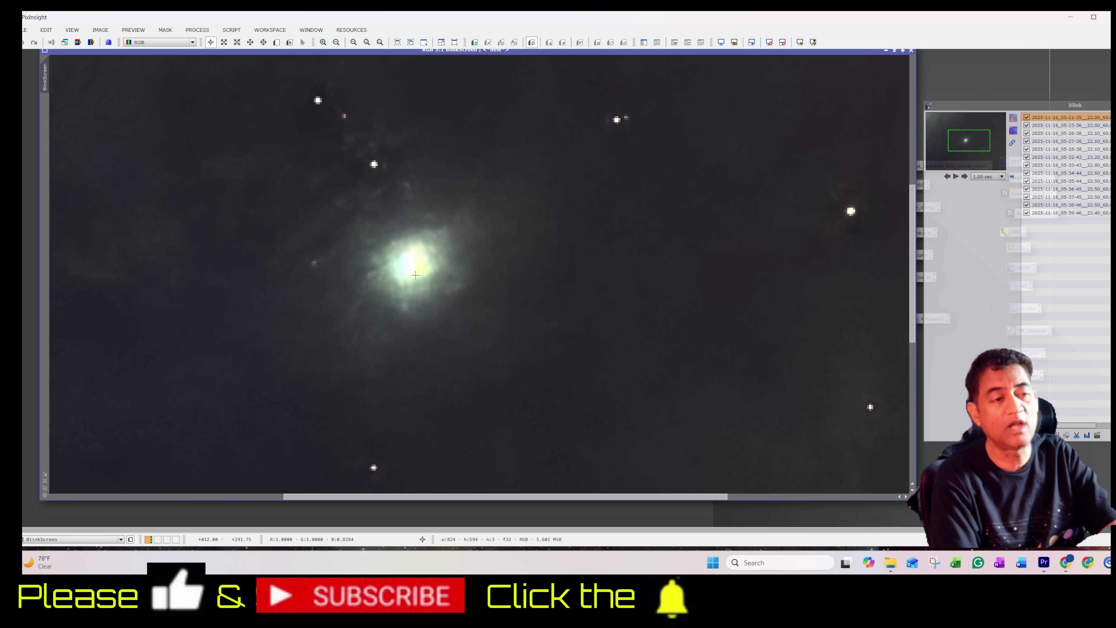
Compare the magnified nucleus frame by frame from the second to the ninth frame, and recheck the third and first frames.
left_click(1072, 125)
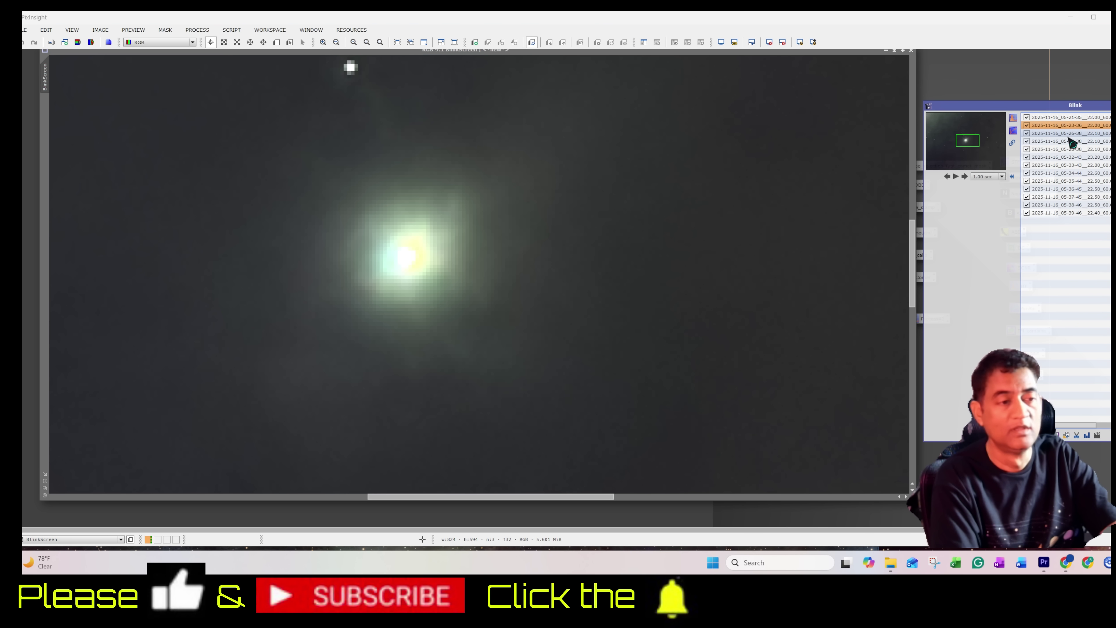
left_click(1070, 134)
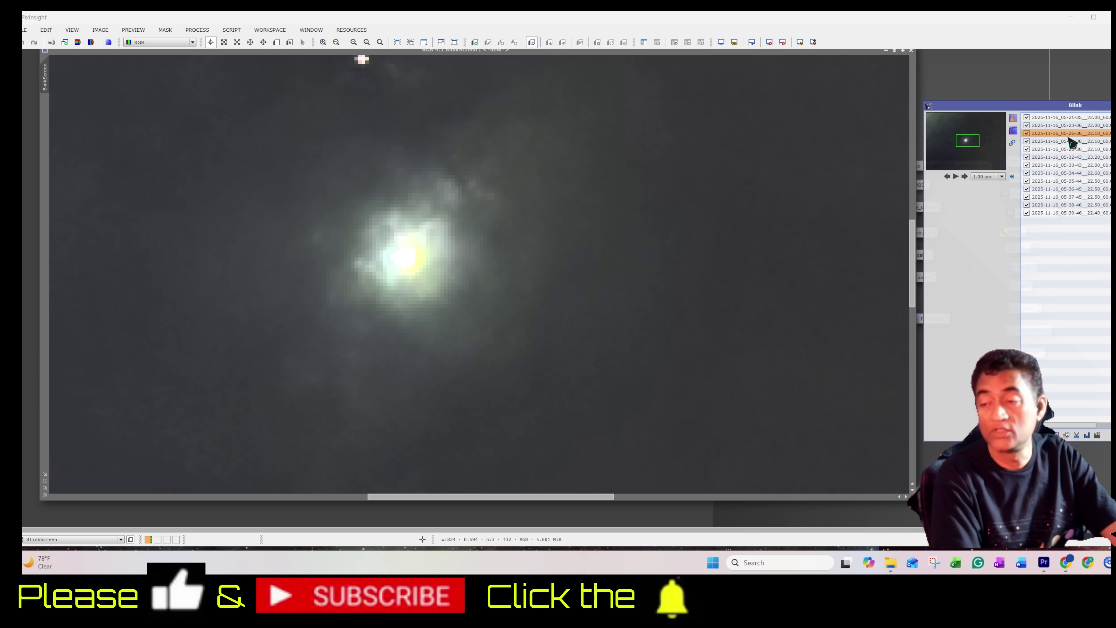
left_click(1069, 141)
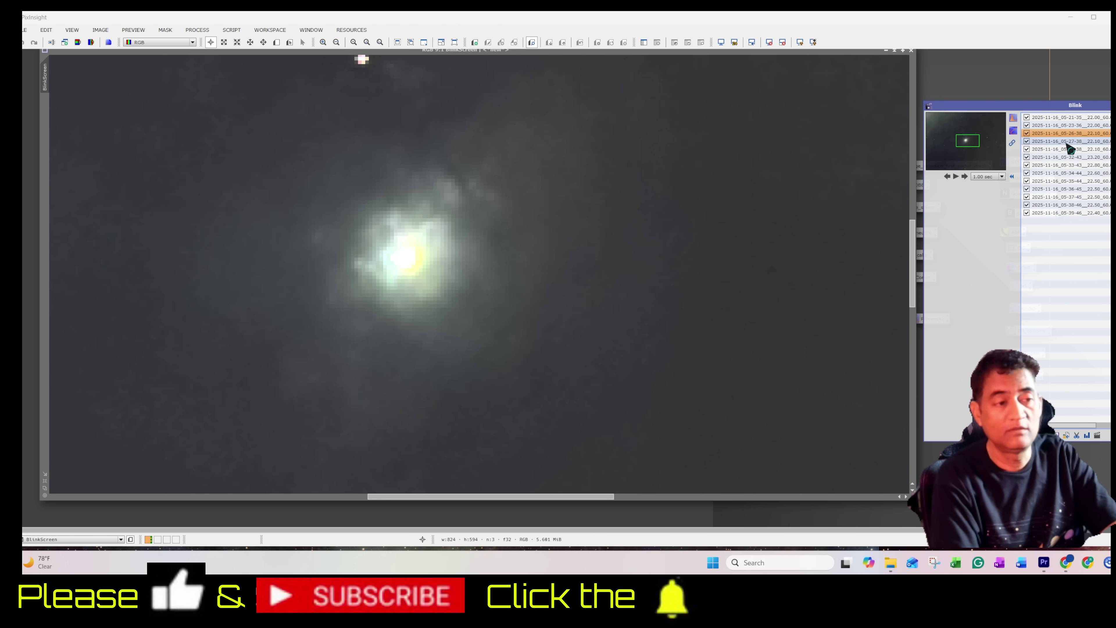
left_click(1067, 149)
left_click(1069, 157)
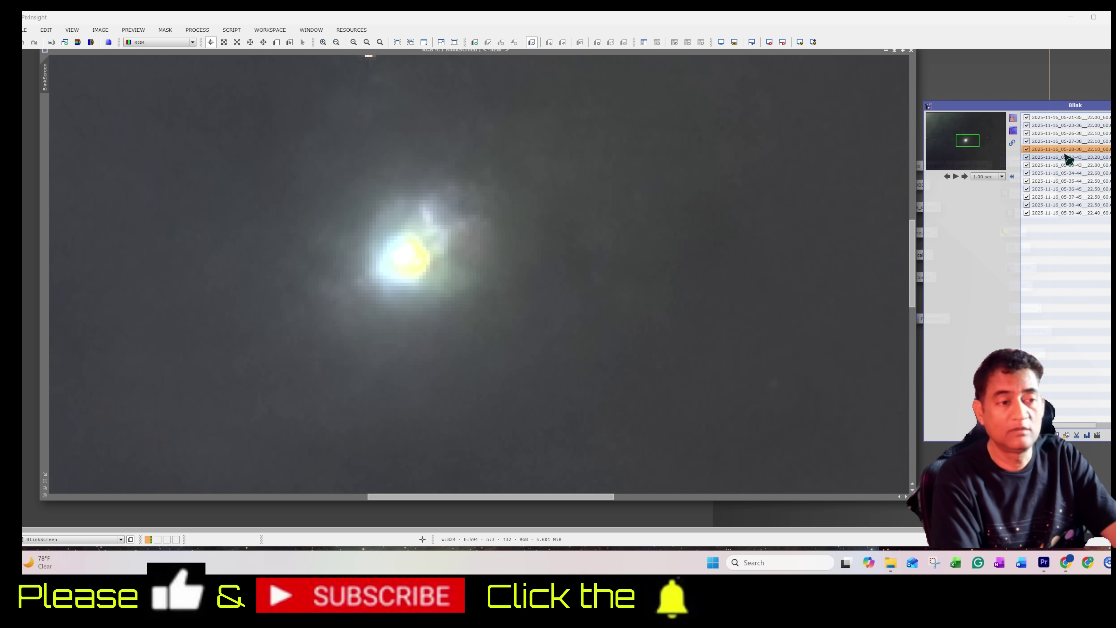
left_click(1067, 165)
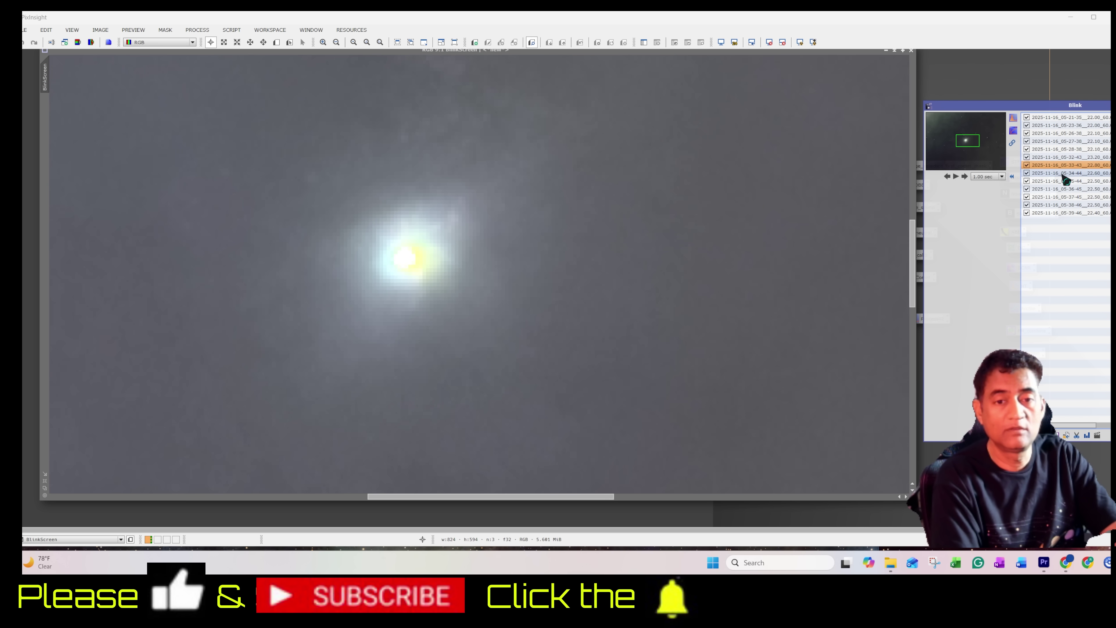
left_click(1065, 174)
left_click(1065, 181)
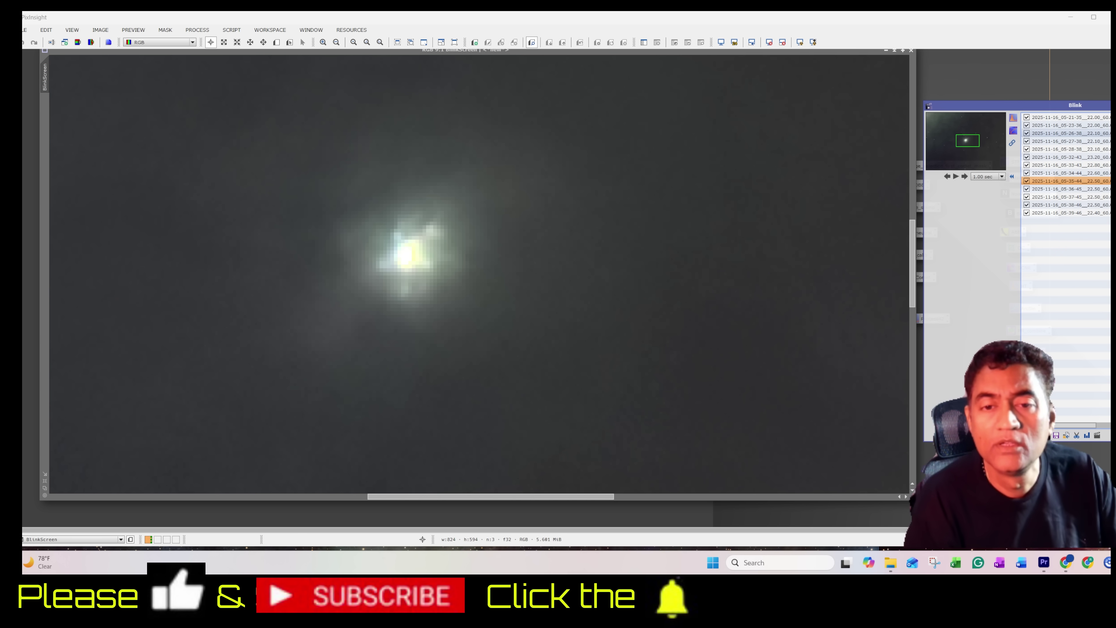
left_click(1068, 133)
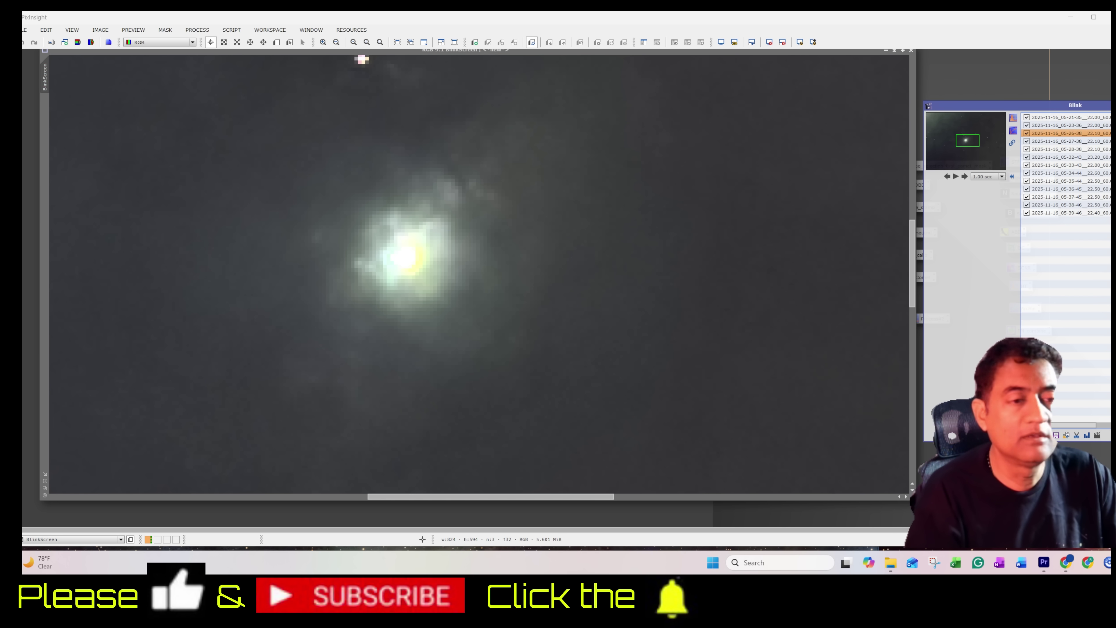
left_click(1068, 117)
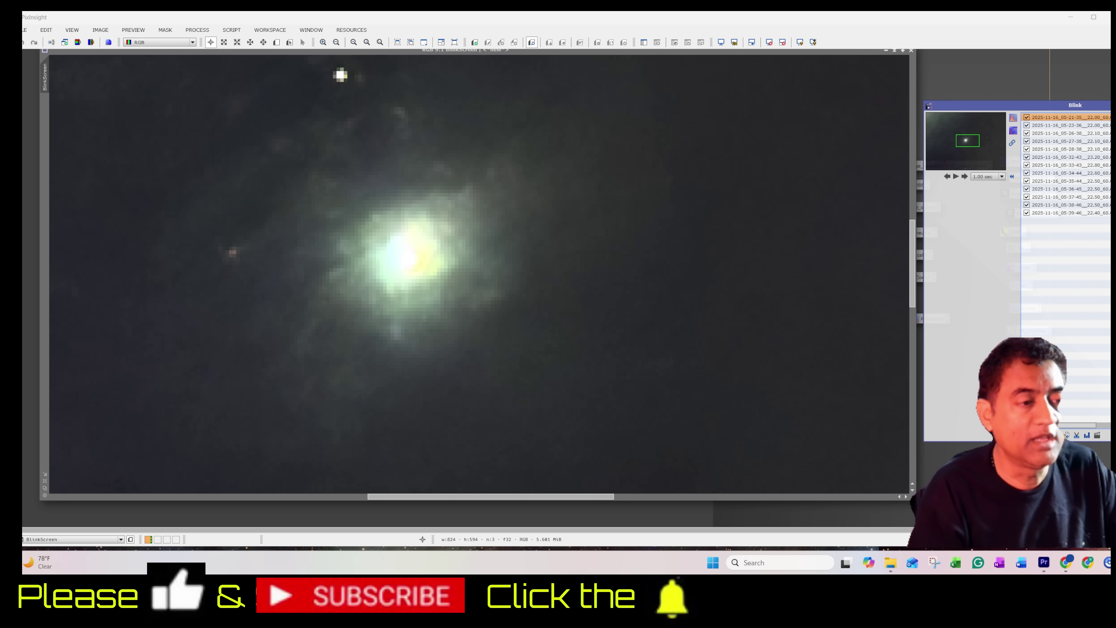